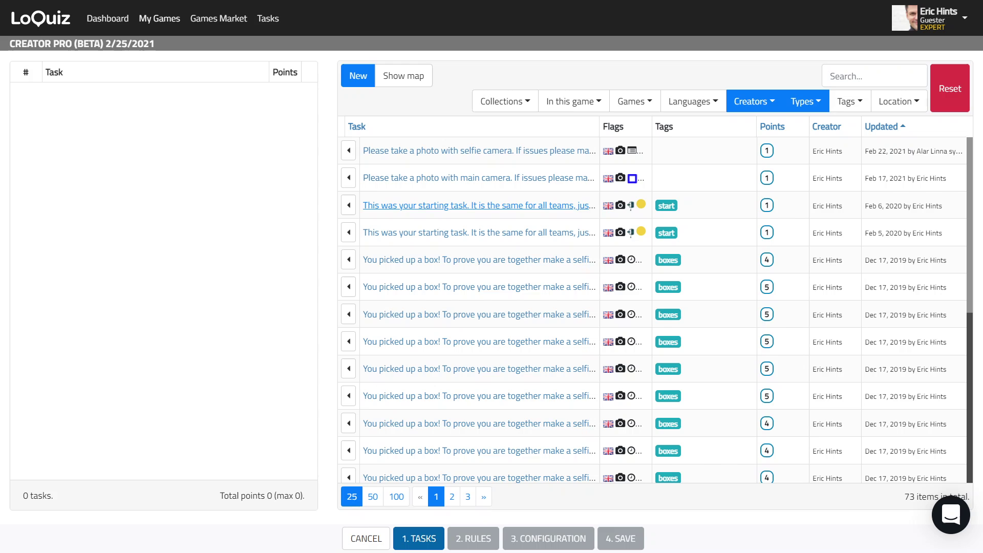
Add five library tasks: selfie-camera photo, main-camera photo, two starting tasks and the box task.
{"action": "left_click", "coordinate": [351, 151]}
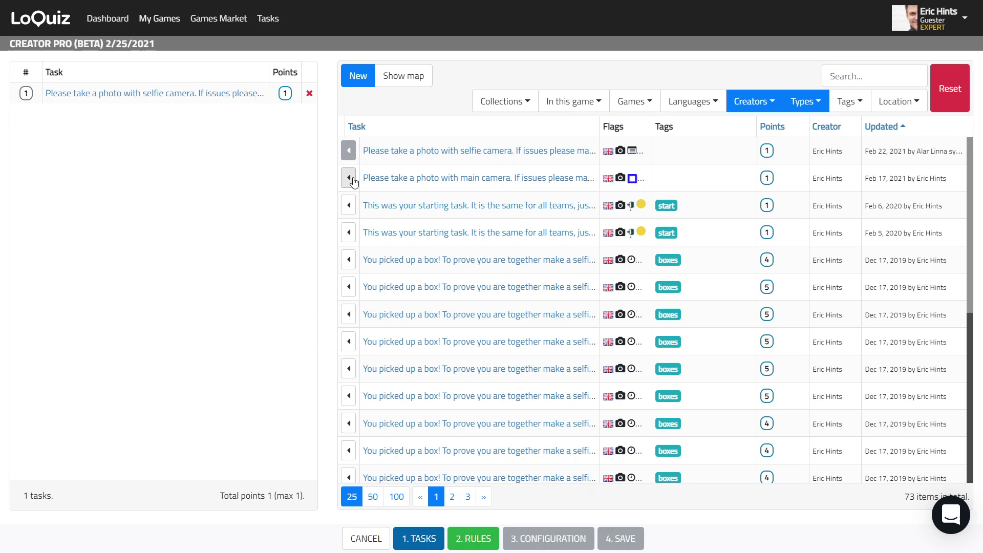
{"action": "left_click", "coordinate": [350, 178]}
{"action": "left_click", "coordinate": [350, 206]}
{"action": "left_click", "coordinate": [350, 234]}
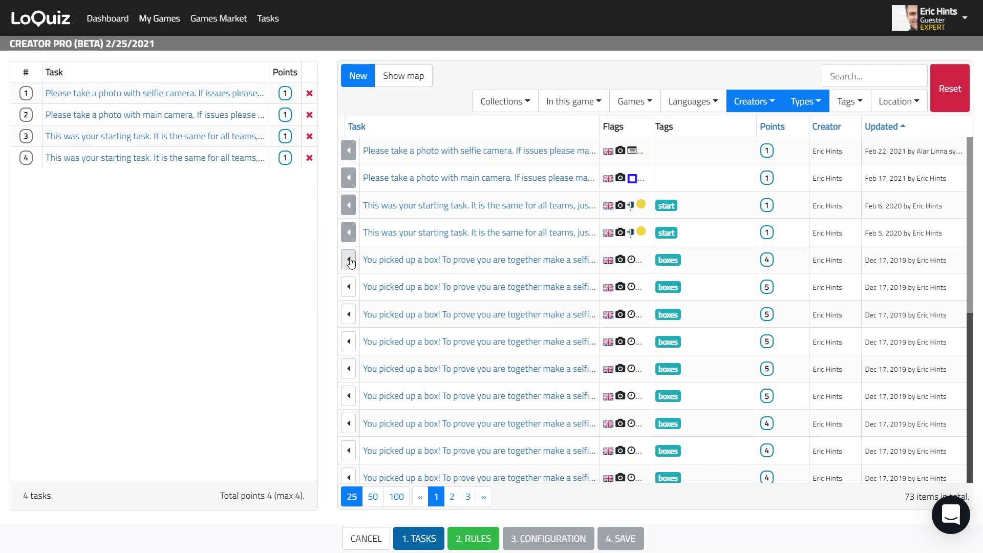
{"action": "left_click", "coordinate": [348, 259]}
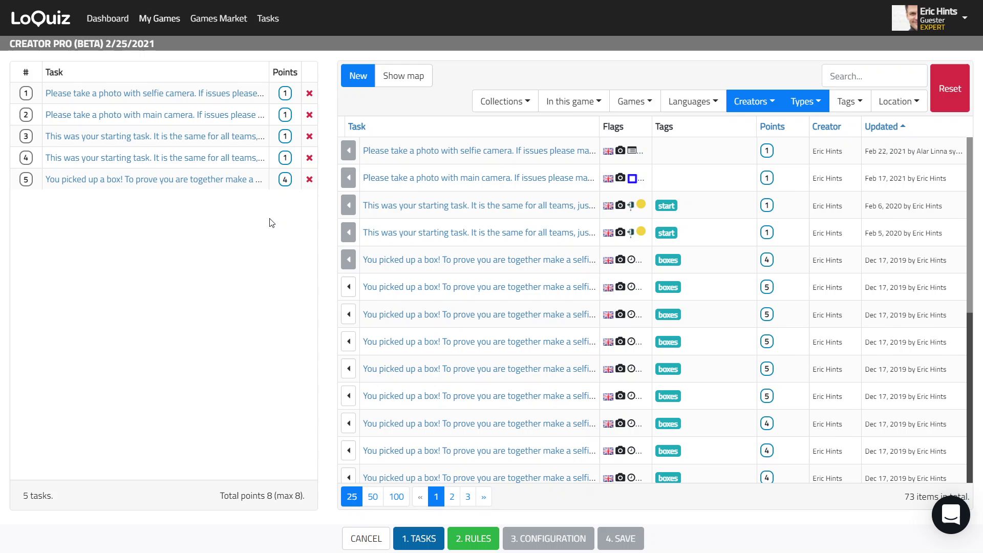
Go to the Rules step and preview the Actions rule blocks.
{"action": "left_click", "coordinate": [474, 538]}
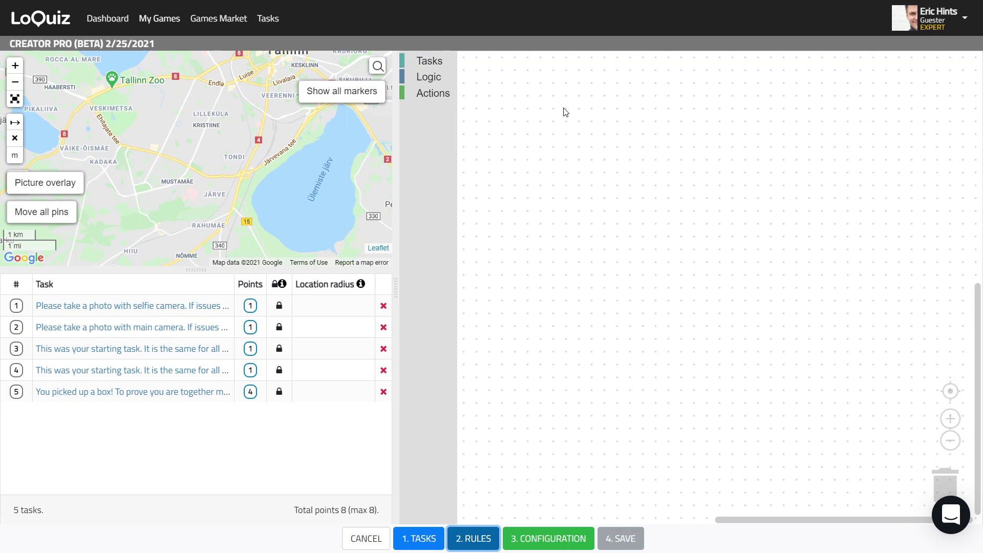
{"action": "left_click", "coordinate": [422, 93]}
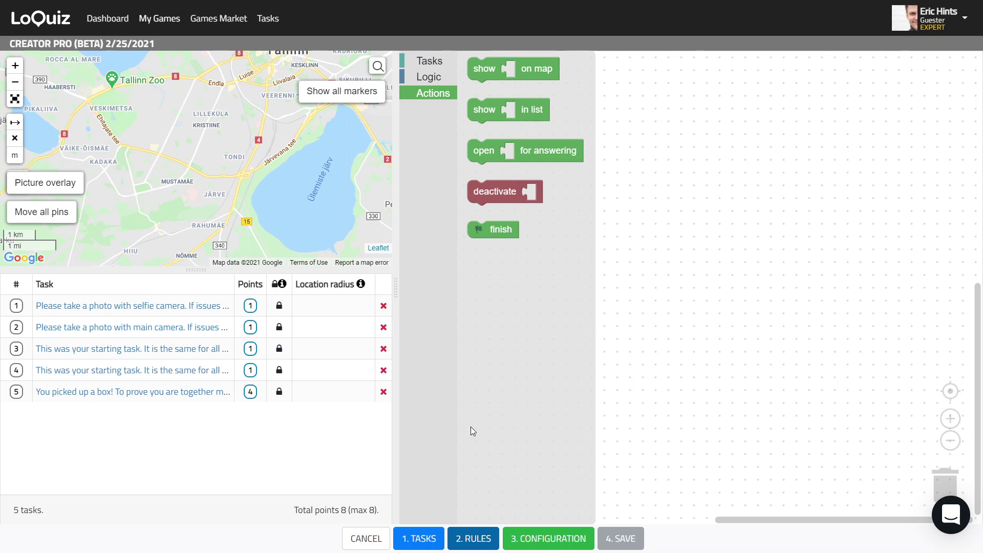
In Configuration, add a playground named 'Floor 1' with an Emerald background colour.
{"action": "left_click", "coordinate": [558, 540]}
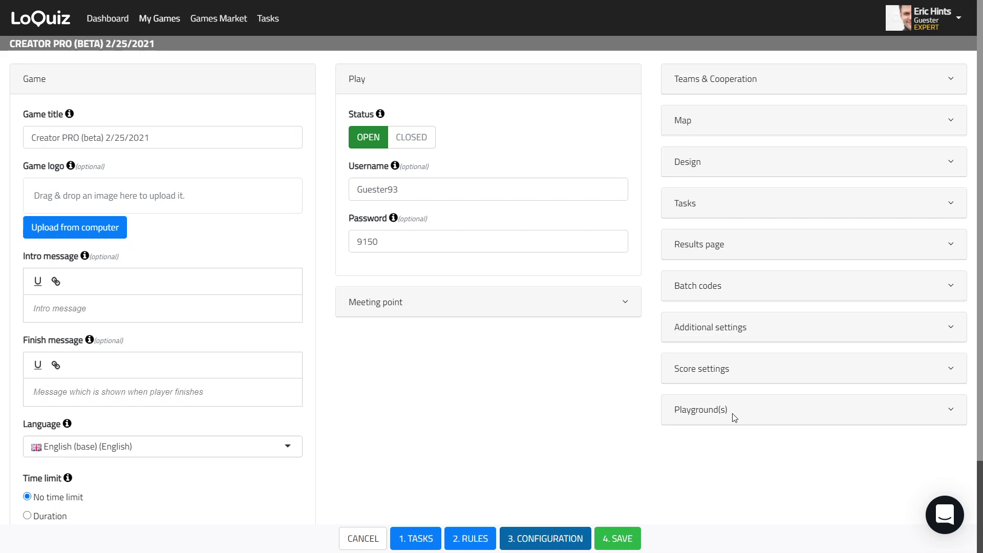
{"action": "left_click", "coordinate": [675, 412]}
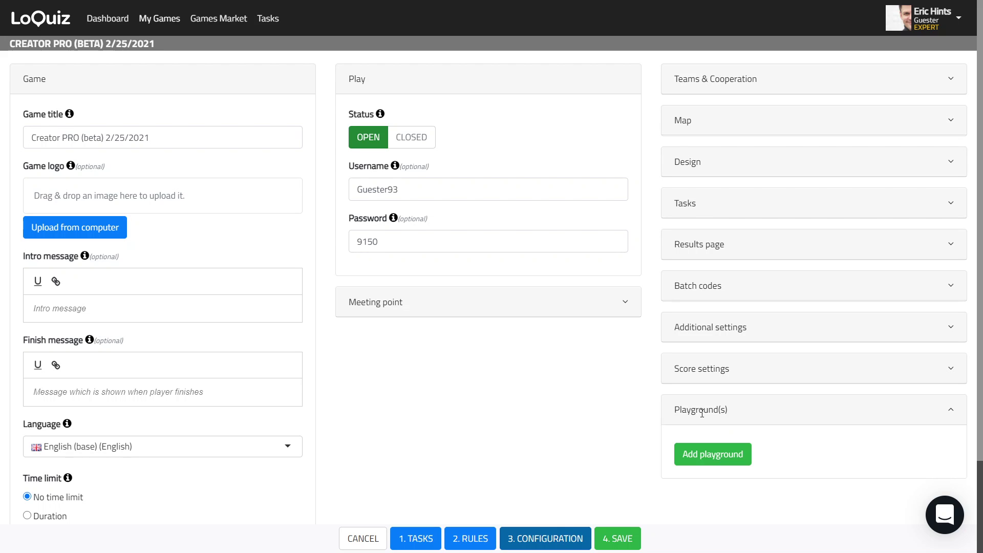
{"action": "scroll", "coordinate": [746, 377], "scroll_direction": "down", "scroll_amount": 2}
{"action": "left_click", "coordinate": [717, 340]}
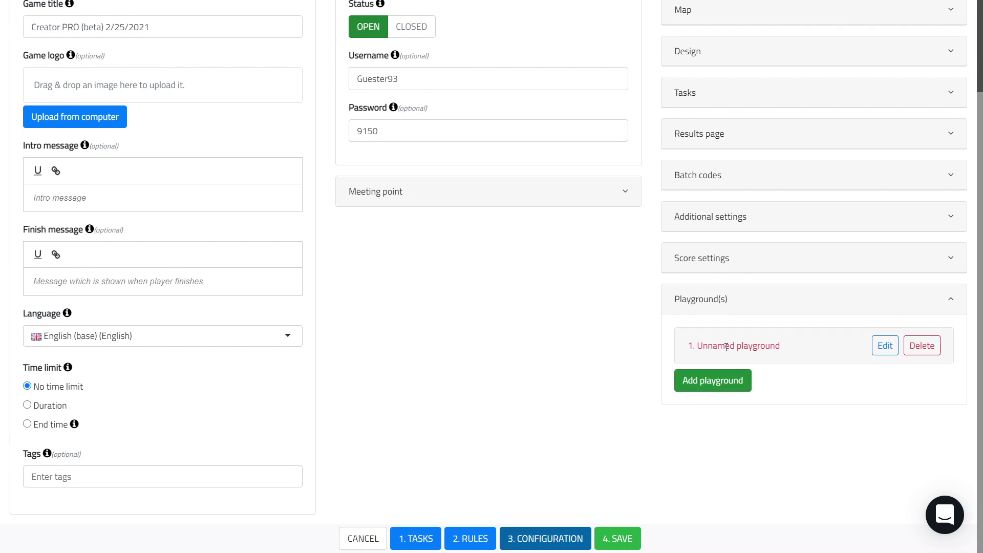
{"action": "scroll", "coordinate": [529, 346], "scroll_direction": "down", "scroll_amount": 4}
{"action": "left_click", "coordinate": [732, 185]}
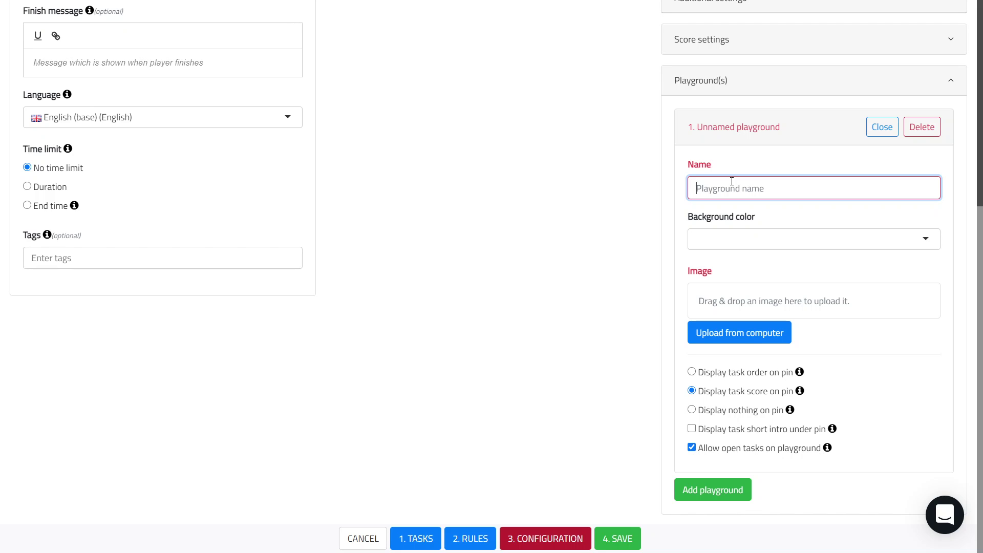
{"action": "type", "text": "Floor 1"}
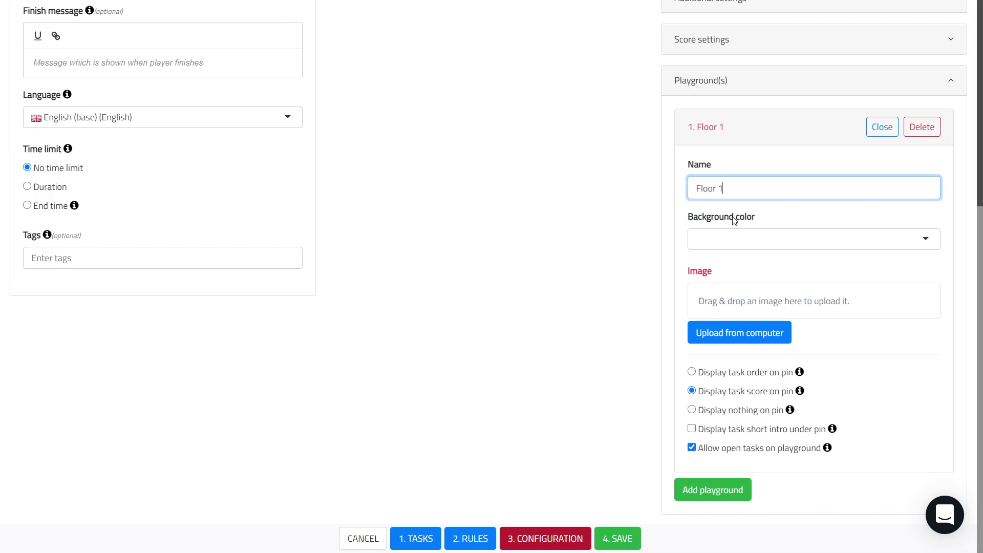
{"action": "left_click", "coordinate": [721, 241]}
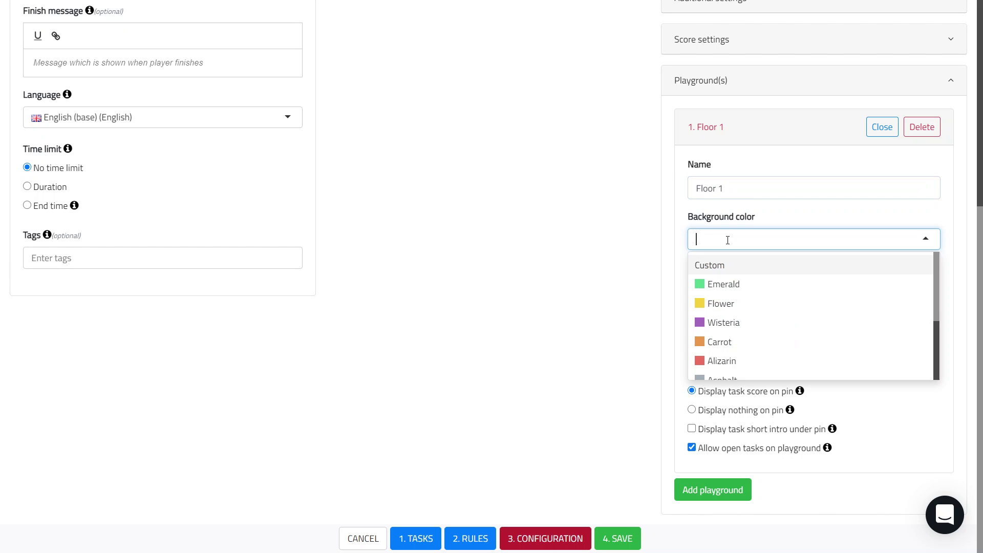
{"action": "left_click", "coordinate": [725, 286]}
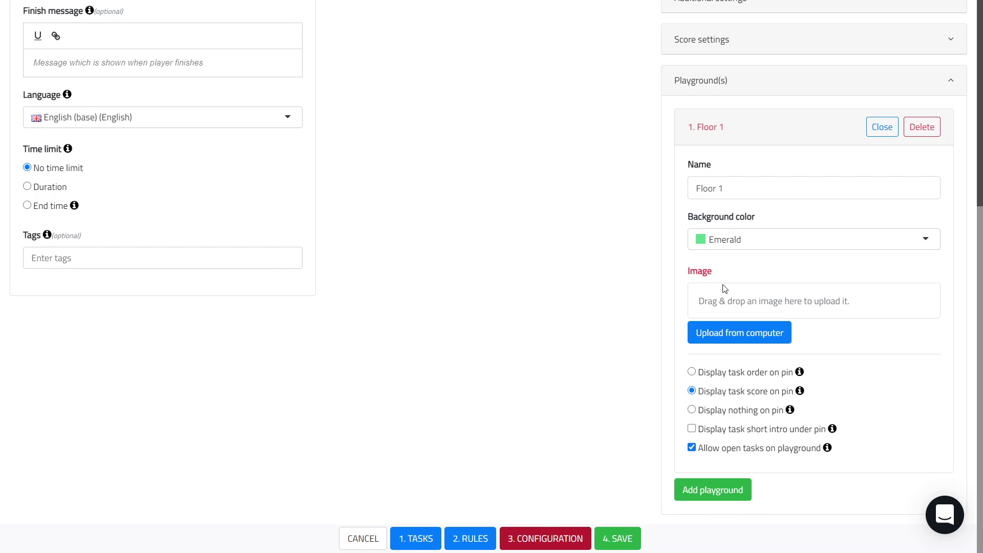
Upload the floor-plan image for Floor 1 and set its task pins to display nothing.
{"action": "left_click", "coordinate": [740, 337]}
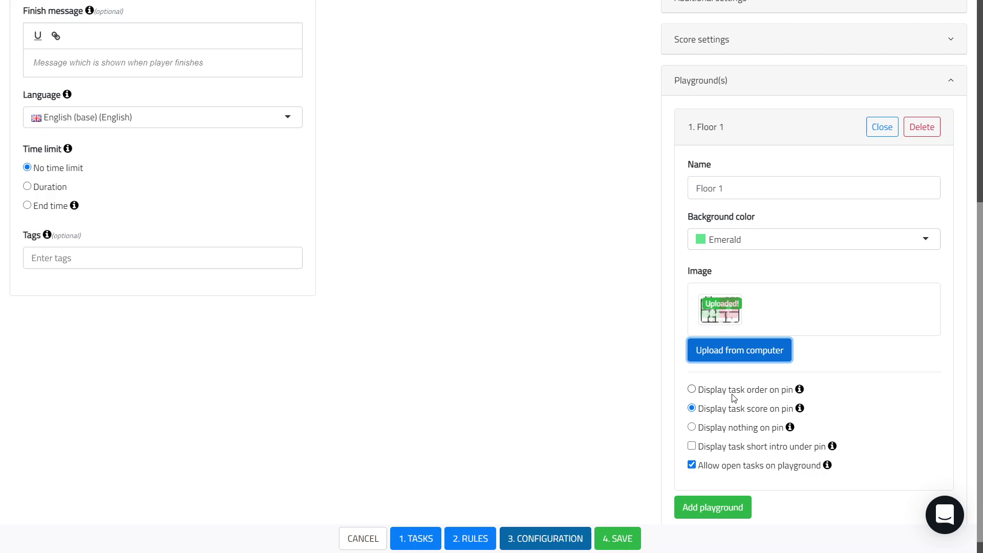
{"action": "left_click", "coordinate": [692, 427]}
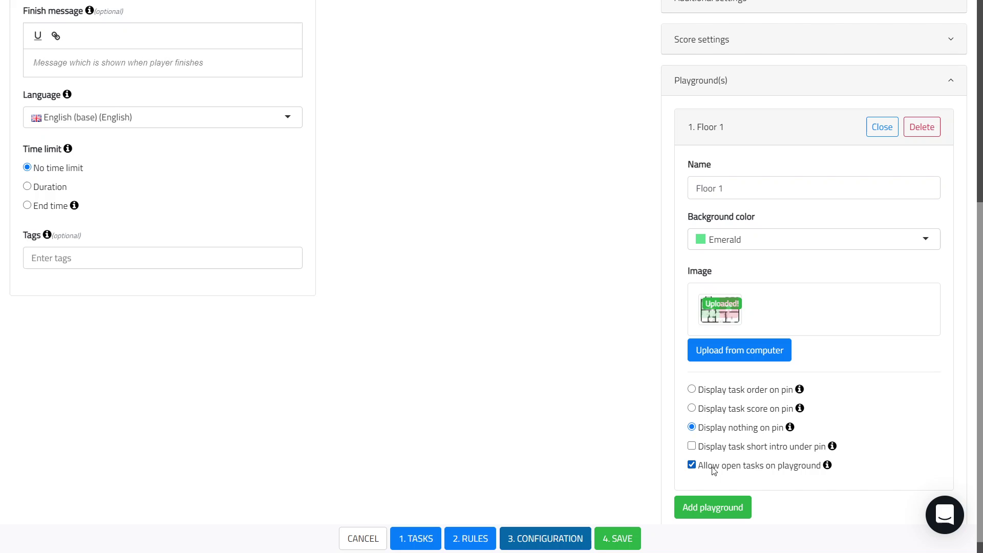
{"action": "mouse_move", "coordinate": [766, 365]}
Switch the Rules map to the Floor 1 plan, pan it, and enlarge the map panel.
{"action": "left_click", "coordinate": [473, 540]}
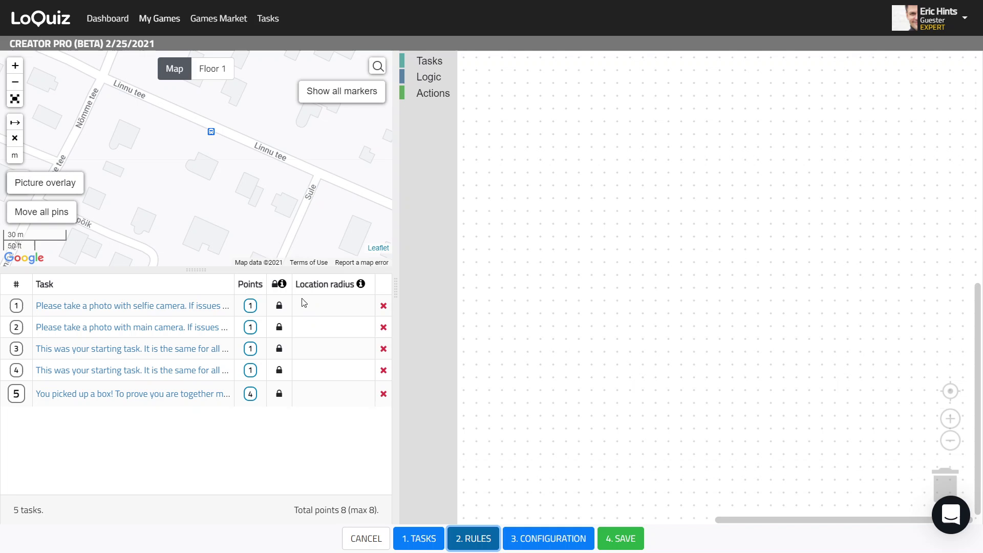
{"action": "left_click", "coordinate": [219, 72]}
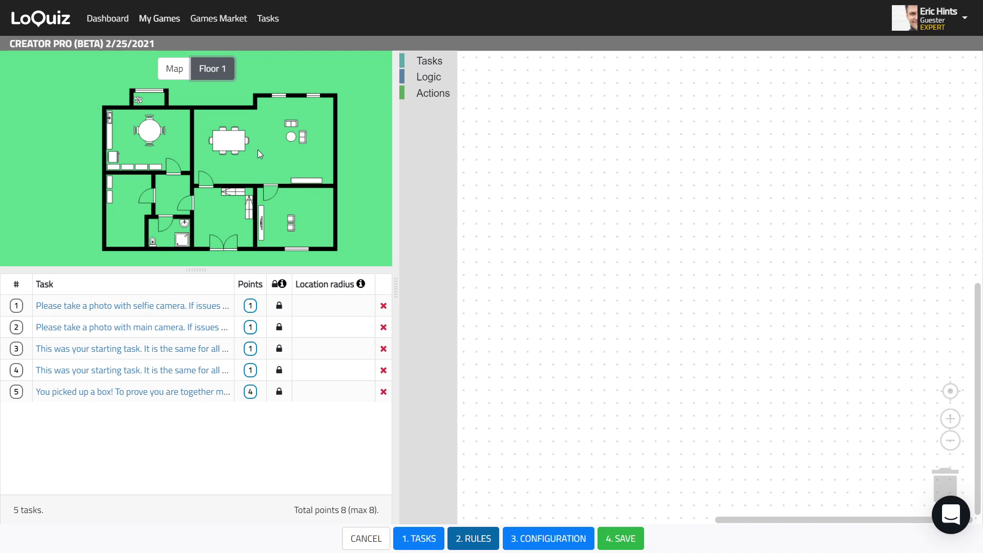
{"action": "scroll", "coordinate": [203, 176], "scroll_direction": "down", "scroll_amount": 5}
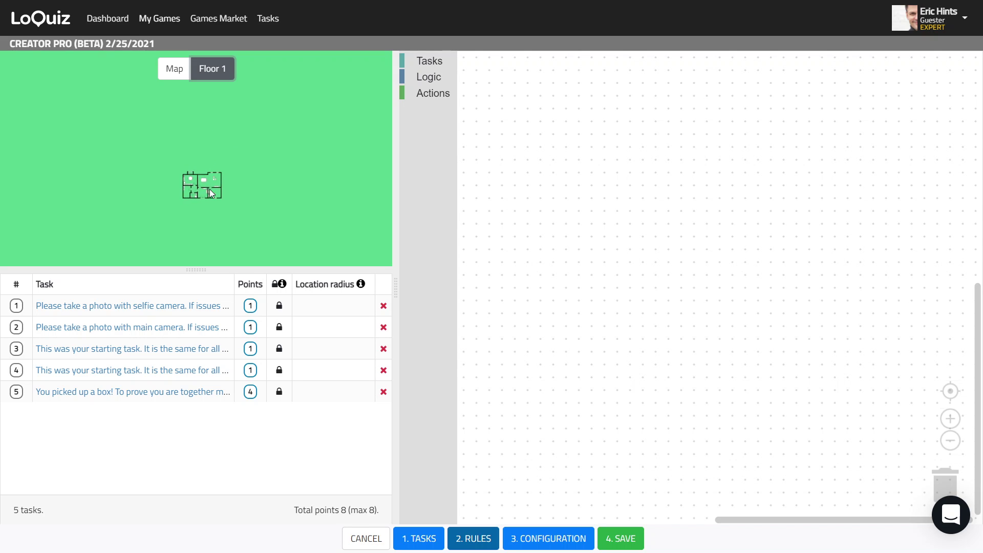
{"action": "scroll", "coordinate": [209, 189], "scroll_direction": "up", "scroll_amount": 5}
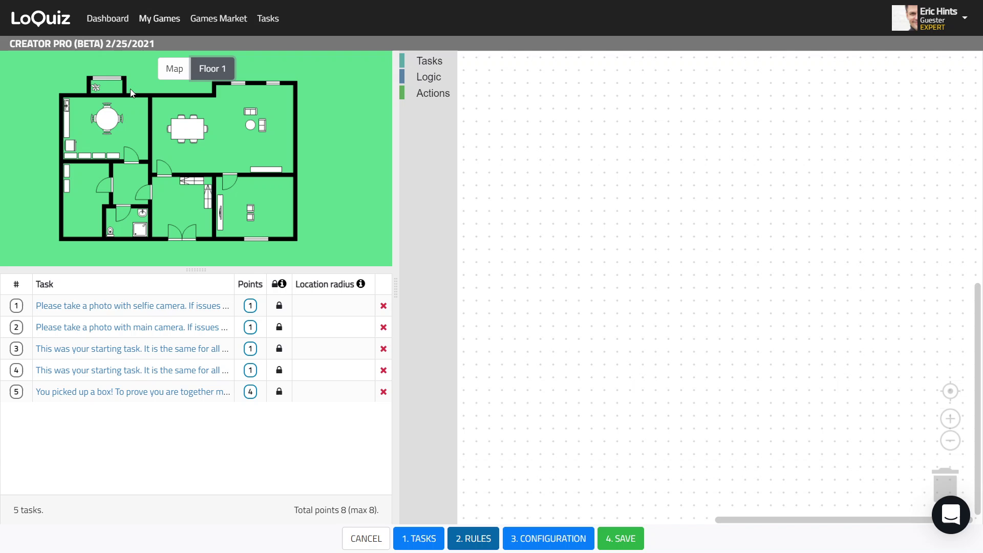
{"action": "left_click_drag", "start_coordinate": [152, 130], "coordinate": [178, 145]}
{"action": "left_click_drag", "start_coordinate": [196, 270], "coordinate": [201, 346]}
{"action": "left_click_drag", "start_coordinate": [397, 286], "coordinate": [467, 287]}
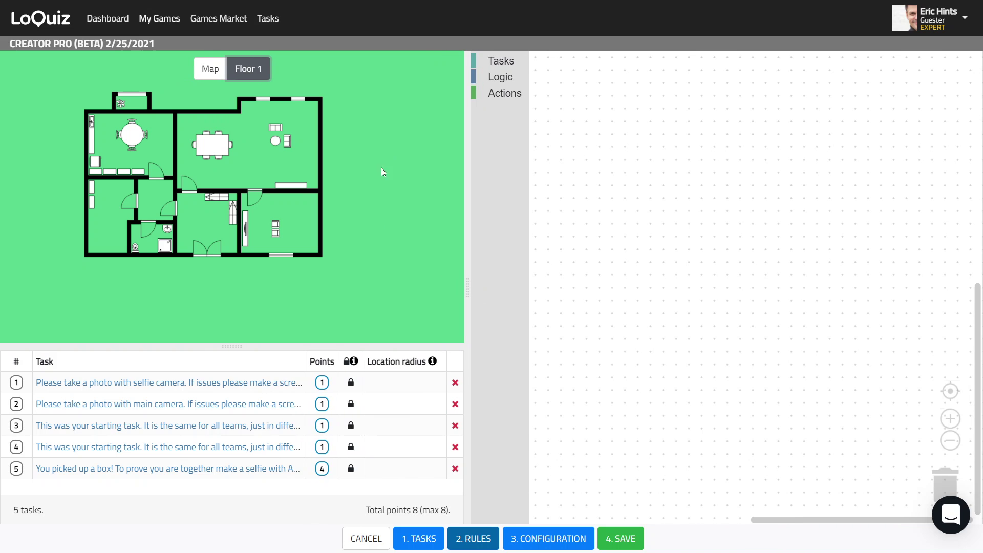
Build a rule block showing task 1 Shortintro on playground Floor 1.
{"action": "left_click", "coordinate": [507, 93]}
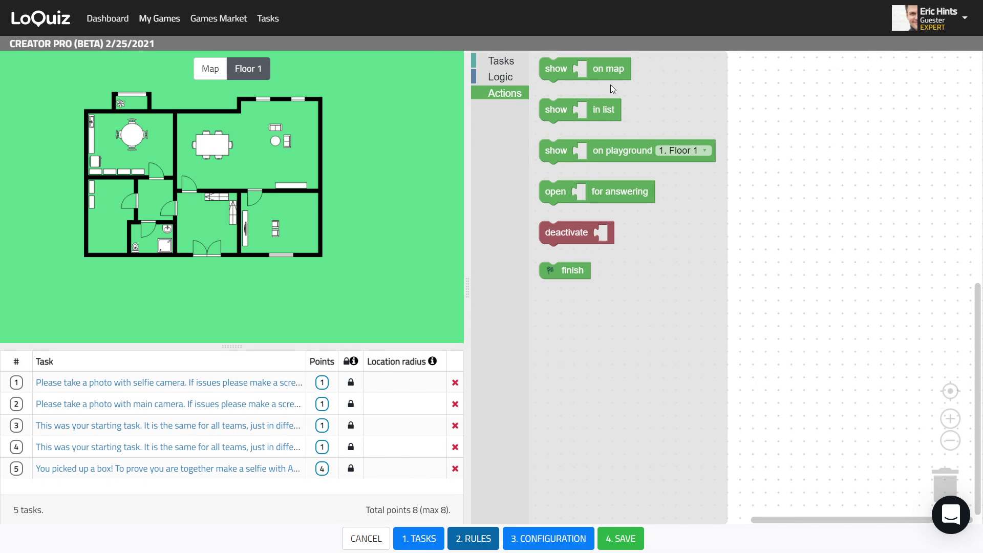
{"action": "left_click", "coordinate": [567, 150]}
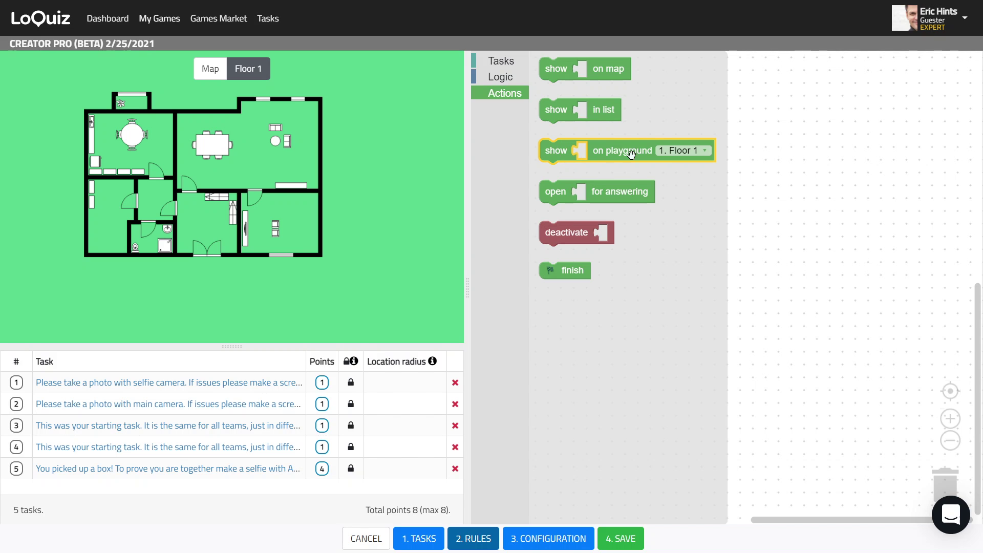
{"action": "left_click_drag", "start_coordinate": [555, 153], "coordinate": [760, 101]}
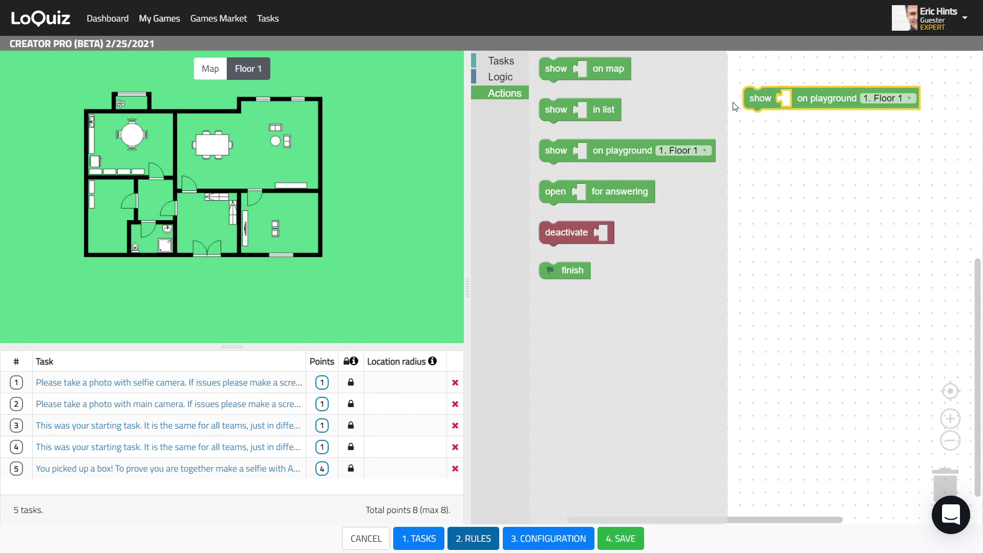
{"action": "left_click", "coordinate": [487, 63]}
{"action": "left_click", "coordinate": [590, 129]}
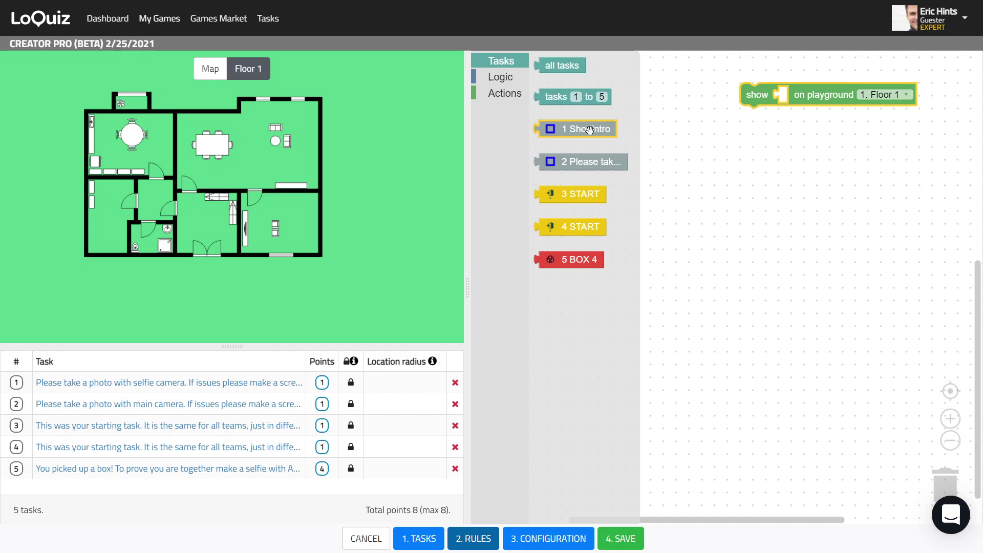
{"action": "left_click_drag", "start_coordinate": [590, 129], "coordinate": [826, 96]}
{"action": "left_click_drag", "start_coordinate": [747, 100], "coordinate": [670, 113]}
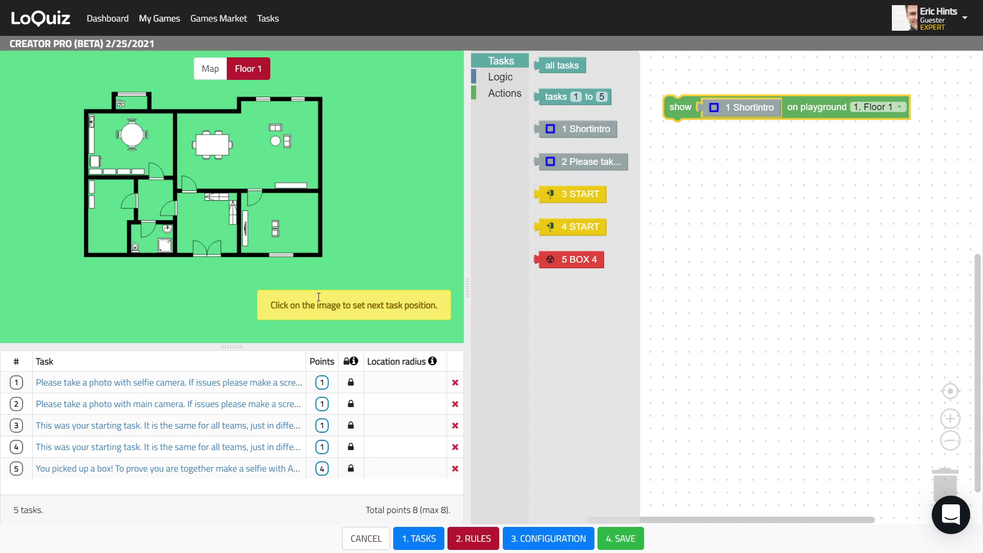
Place task 1's marker at the dining table on the floor plan.
{"action": "scroll", "coordinate": [222, 242], "scroll_direction": "down", "scroll_amount": 2}
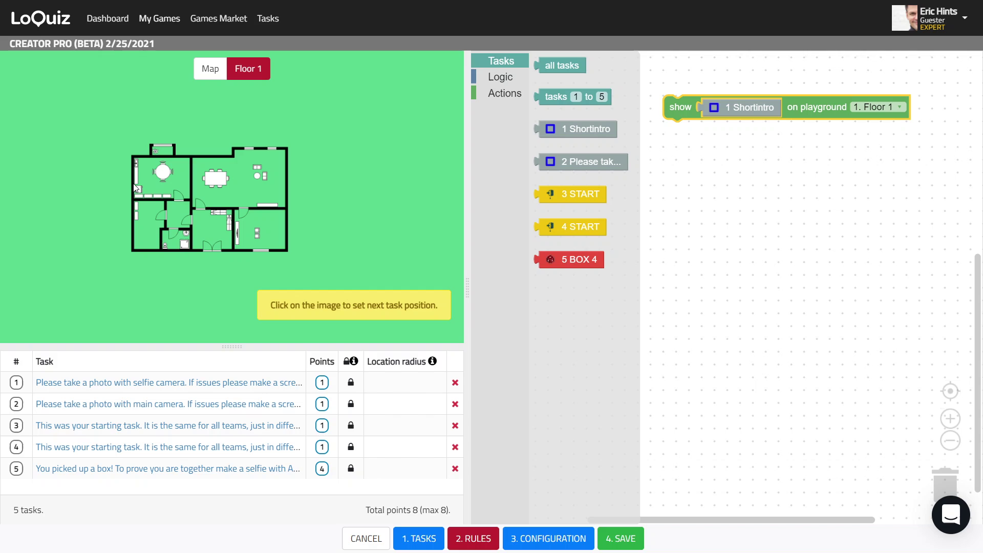
{"action": "scroll", "coordinate": [135, 186], "scroll_direction": "up", "scroll_amount": 3}
{"action": "scroll", "coordinate": [230, 233], "scroll_direction": "down", "scroll_amount": 2}
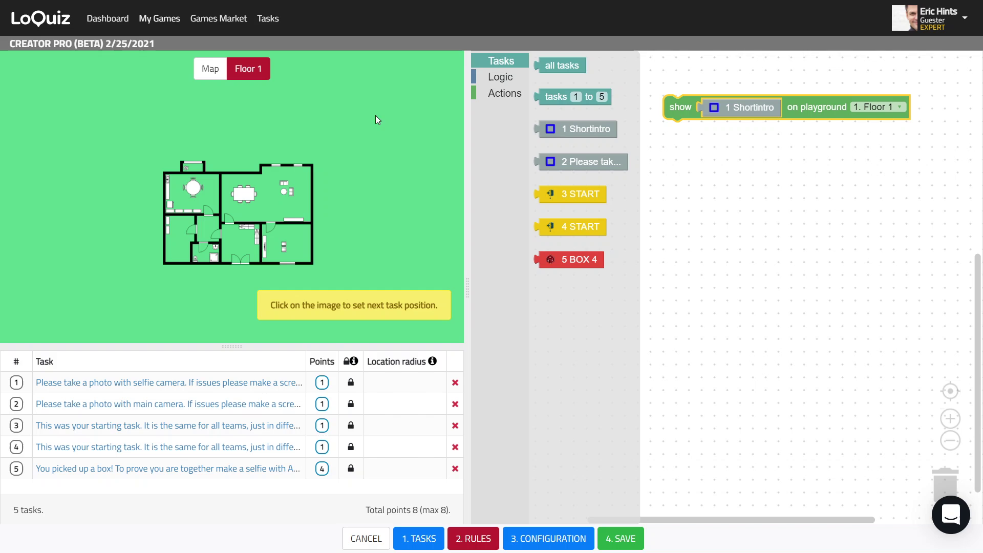
{"action": "scroll", "coordinate": [368, 215], "scroll_direction": "up", "scroll_amount": 1}
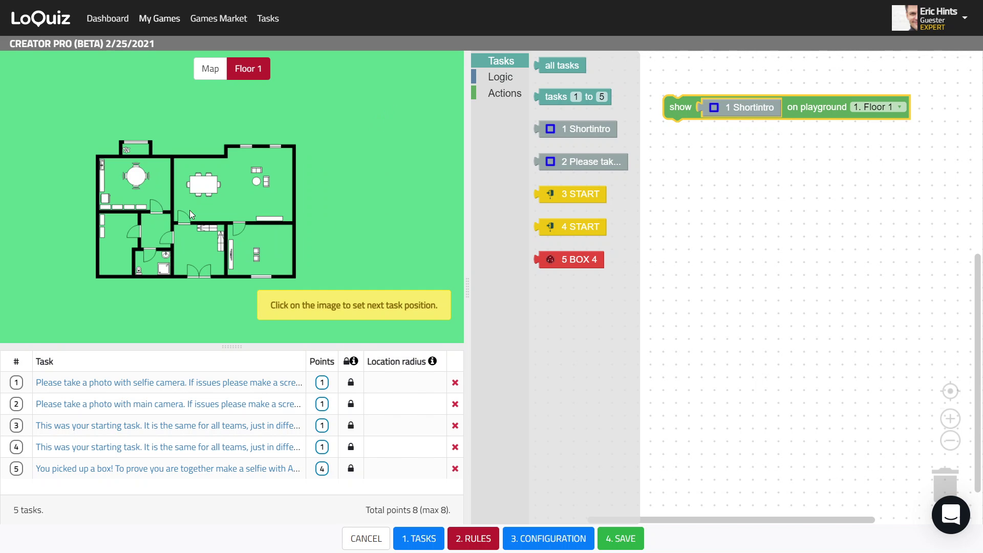
{"action": "scroll", "coordinate": [173, 220], "scroll_direction": "up", "scroll_amount": 1}
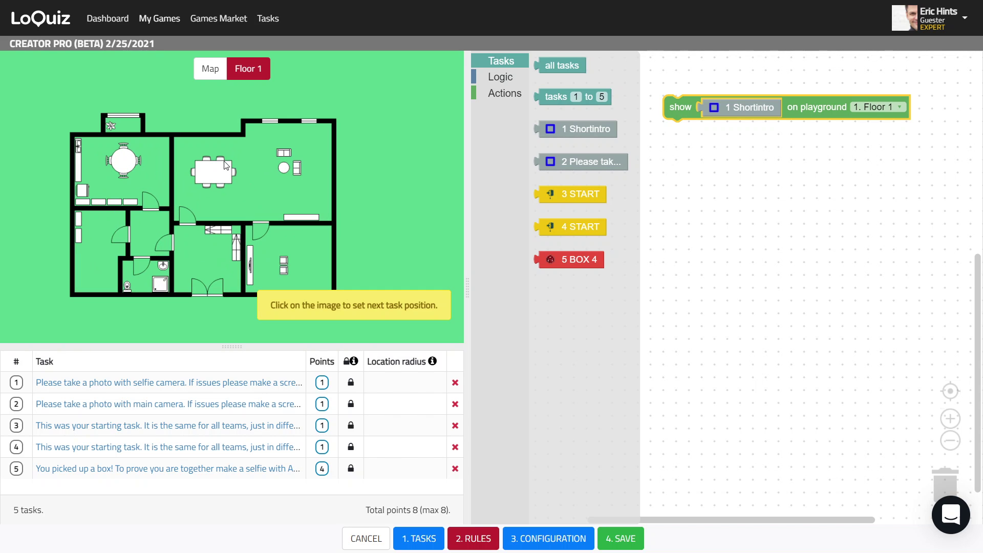
{"action": "left_click", "coordinate": [212, 174]}
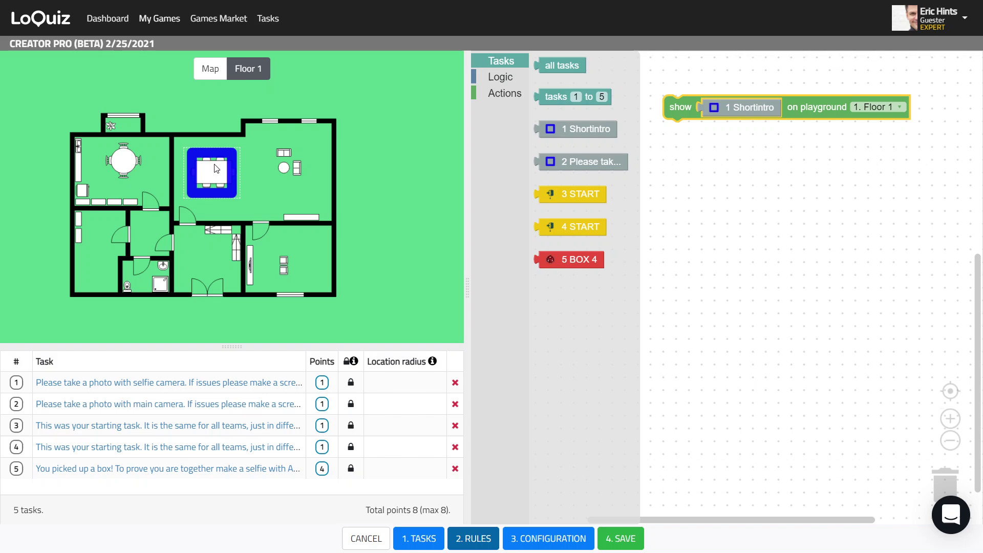
{"action": "scroll", "coordinate": [190, 227], "scroll_direction": "up", "scroll_amount": 1}
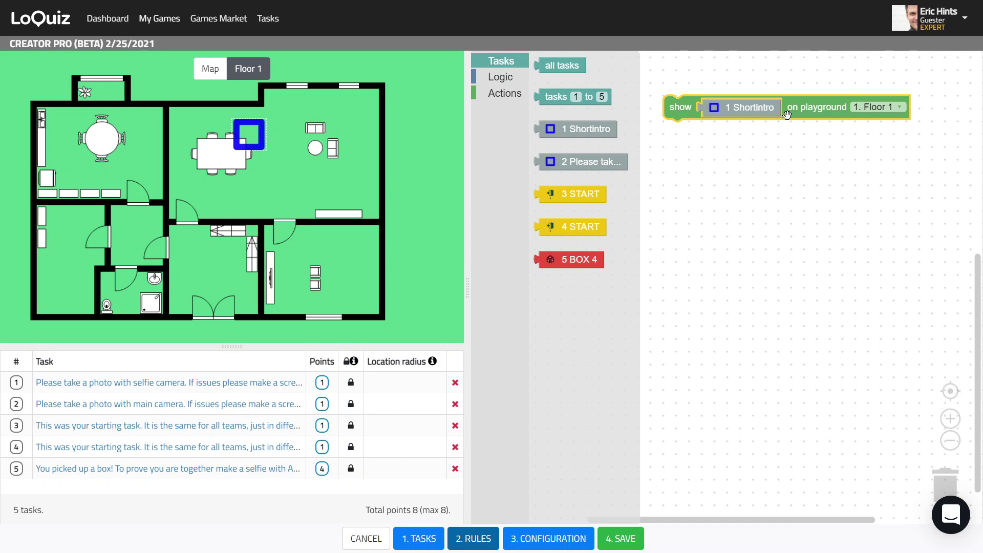
Duplicate the show rule and swap task 1 for task 5 BOX 4.
{"action": "right_click", "coordinate": [672, 115]}
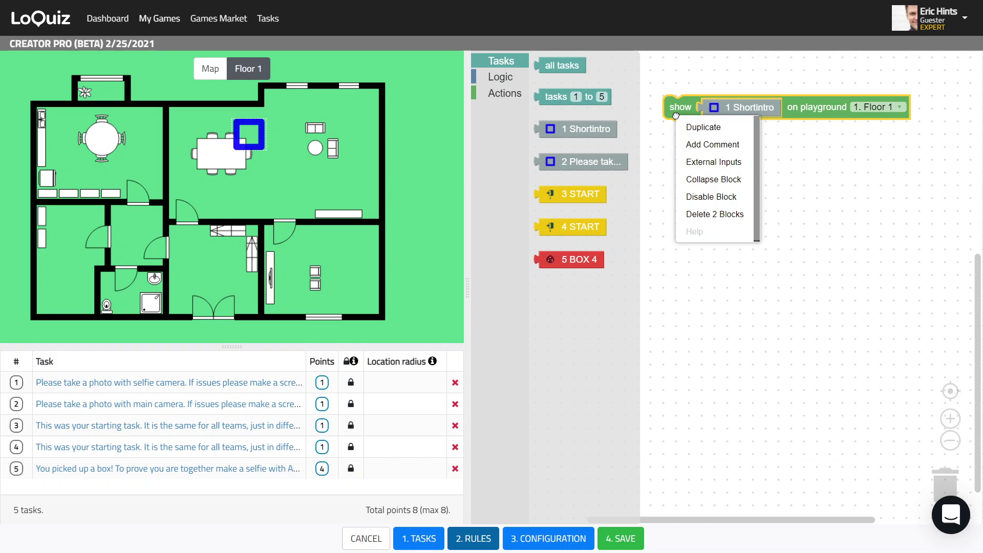
{"action": "left_click", "coordinate": [703, 127]}
{"action": "left_click_drag", "start_coordinate": [699, 143], "coordinate": [681, 134]}
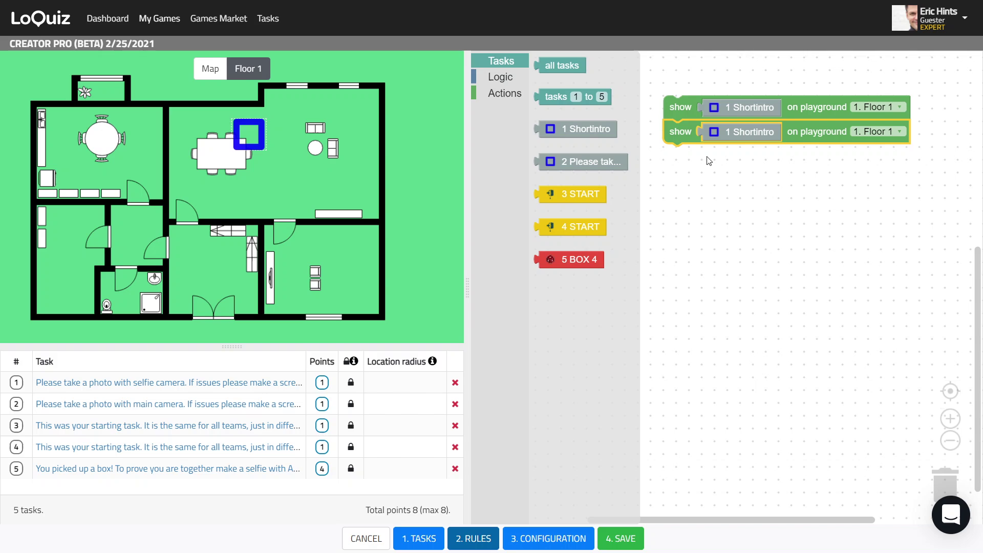
{"action": "left_click_drag", "start_coordinate": [742, 136], "coordinate": [952, 501]}
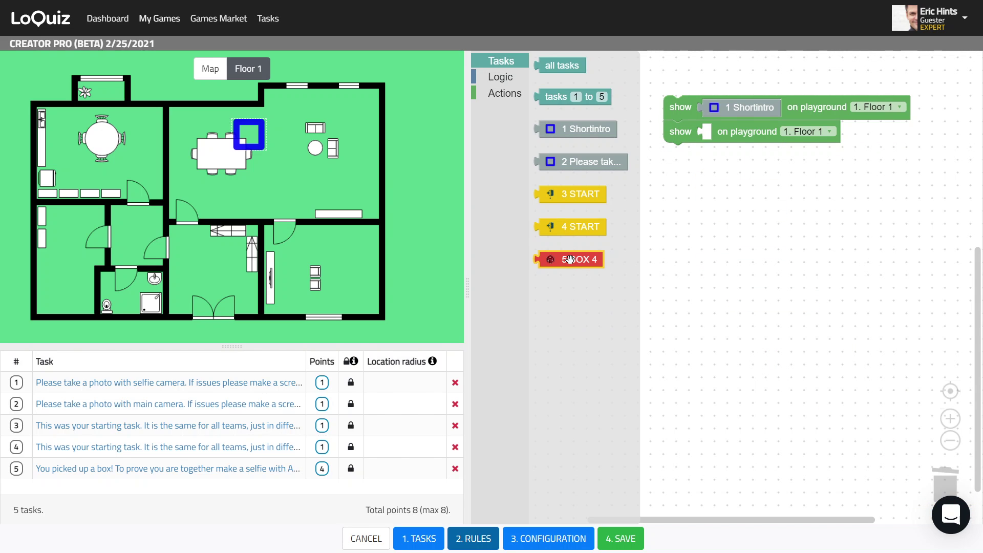
{"action": "left_click_drag", "start_coordinate": [582, 260], "coordinate": [746, 132]}
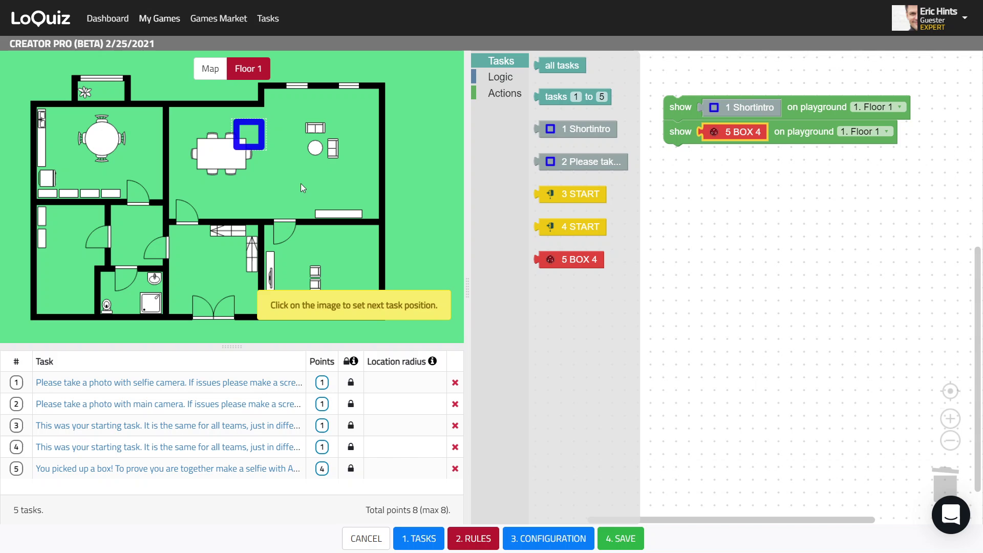
Place the BOX 4 dice marker, shrunk, in the lower-right room beside the stairs.
{"action": "left_click", "coordinate": [320, 196]}
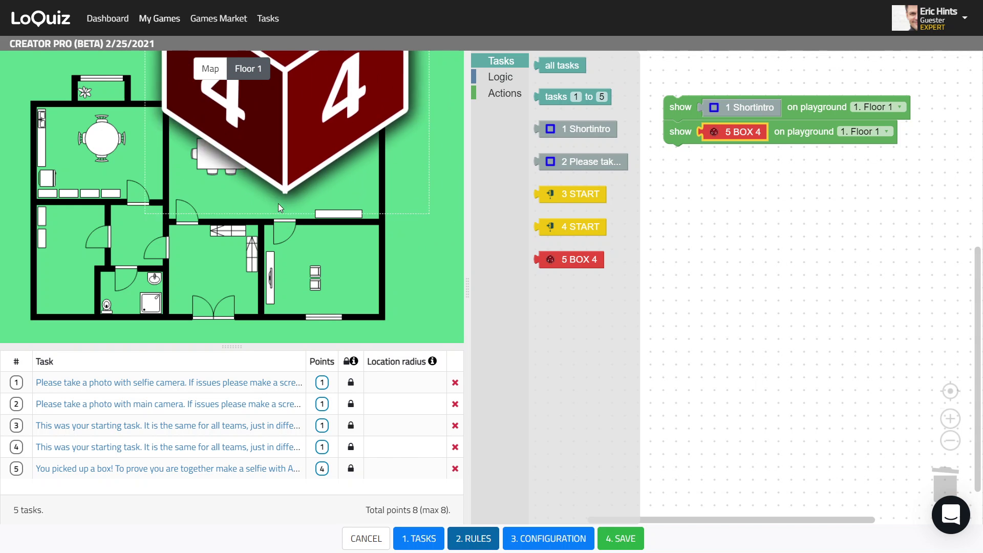
{"action": "left_click_drag", "start_coordinate": [277, 204], "coordinate": [249, 281]}
{"action": "left_click_drag", "start_coordinate": [270, 209], "coordinate": [270, 208]}
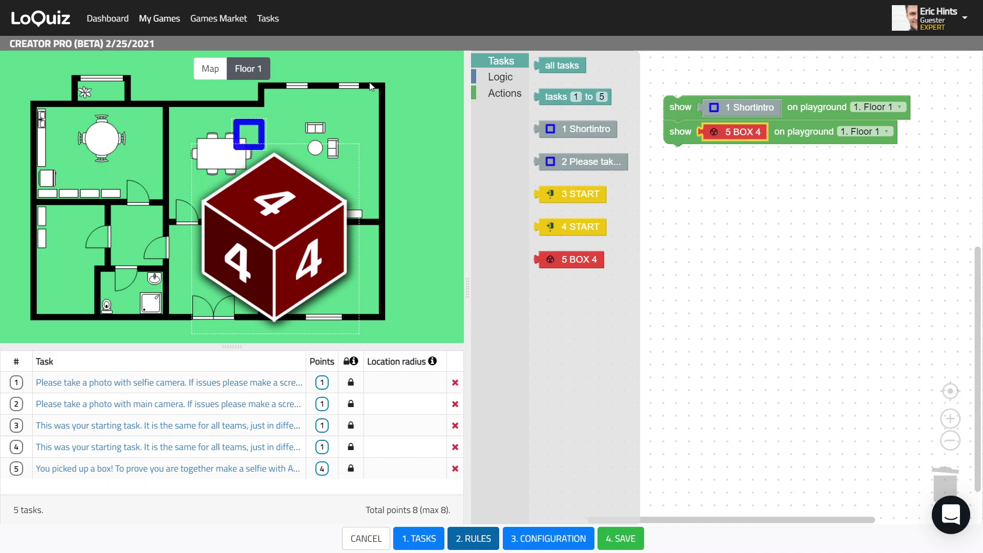
{"action": "mouse_move", "coordinate": [276, 214]}
{"action": "left_mouse_down"}
{"action": "mouse_move", "coordinate": [370, 288]}
{"action": "mouse_move", "coordinate": [339, 312]}
{"action": "left_mouse_up"}
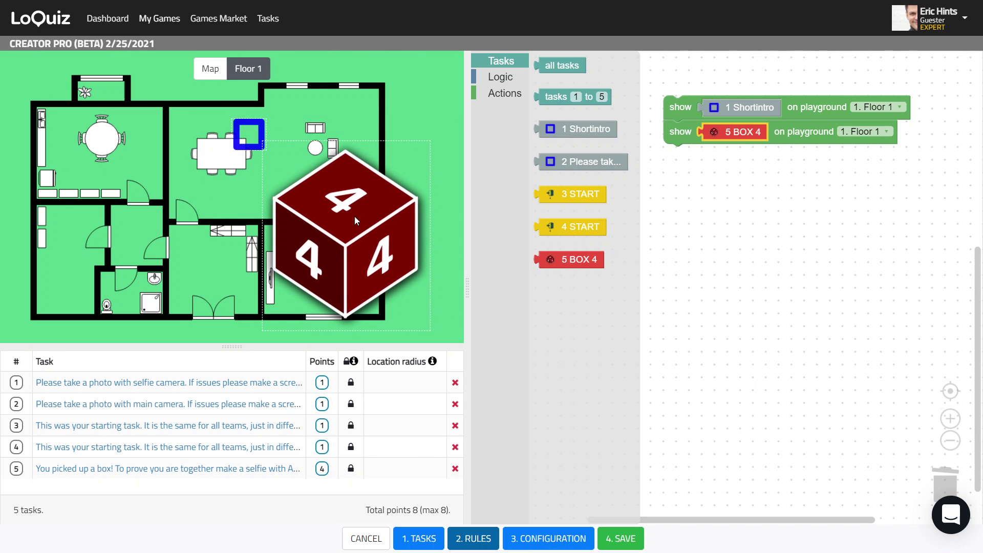
{"action": "mouse_move", "coordinate": [354, 216]}
{"action": "left_mouse_down"}
{"action": "mouse_move", "coordinate": [341, 309]}
{"action": "mouse_move", "coordinate": [340, 201]}
{"action": "mouse_move", "coordinate": [337, 285]}
{"action": "mouse_move", "coordinate": [350, 281]}
{"action": "mouse_move", "coordinate": [346, 262]}
{"action": "mouse_move", "coordinate": [351, 279]}
{"action": "left_mouse_up"}
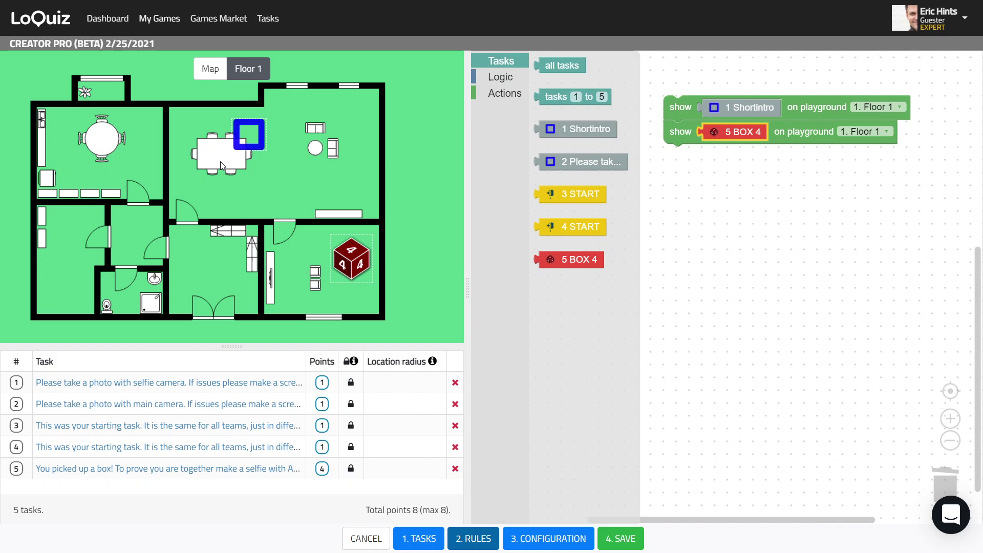
Add a when/then Logic block and snap both show rules into its 'then' part.
{"action": "left_click_drag", "start_coordinate": [675, 106], "coordinate": [699, 195]}
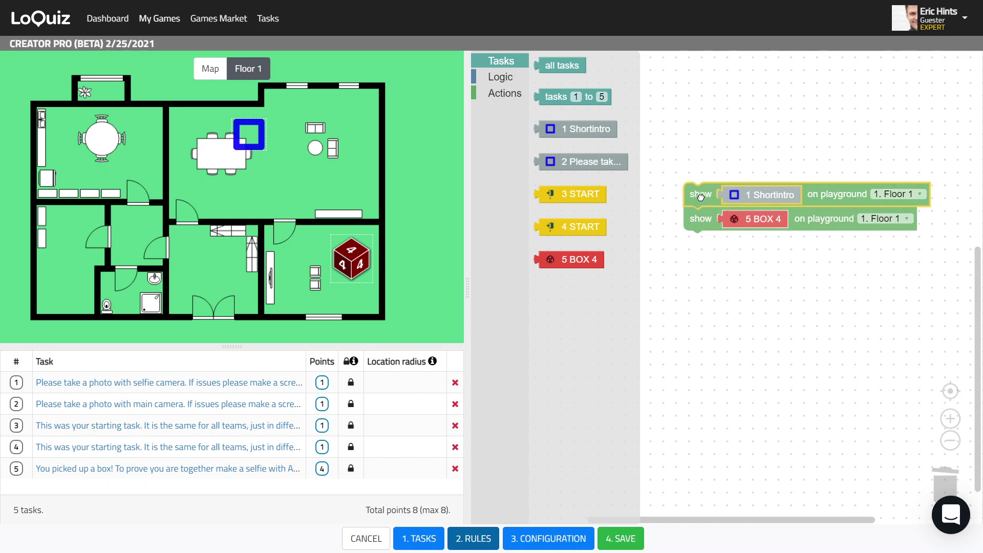
{"action": "left_click", "coordinate": [511, 76]}
{"action": "left_click_drag", "start_coordinate": [574, 67], "coordinate": [838, 104]}
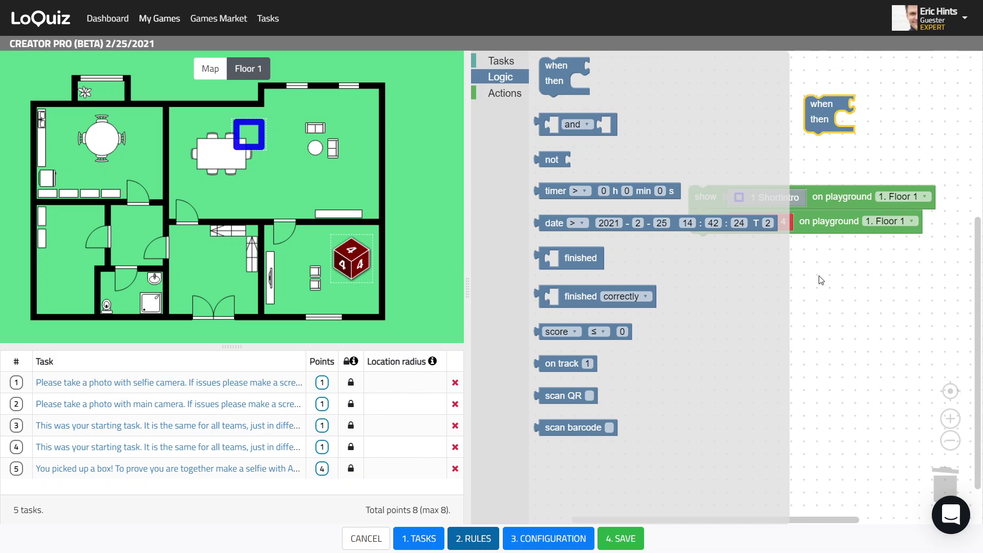
{"action": "left_click", "coordinate": [818, 290]}
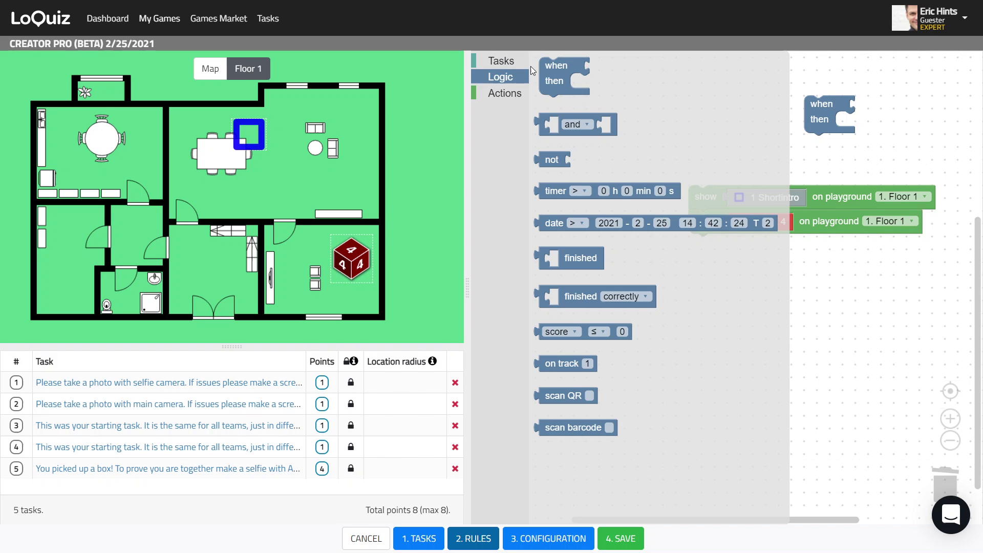
{"action": "left_click", "coordinate": [548, 86]}
{"action": "left_click_drag", "start_coordinate": [858, 117], "coordinate": [678, 130]}
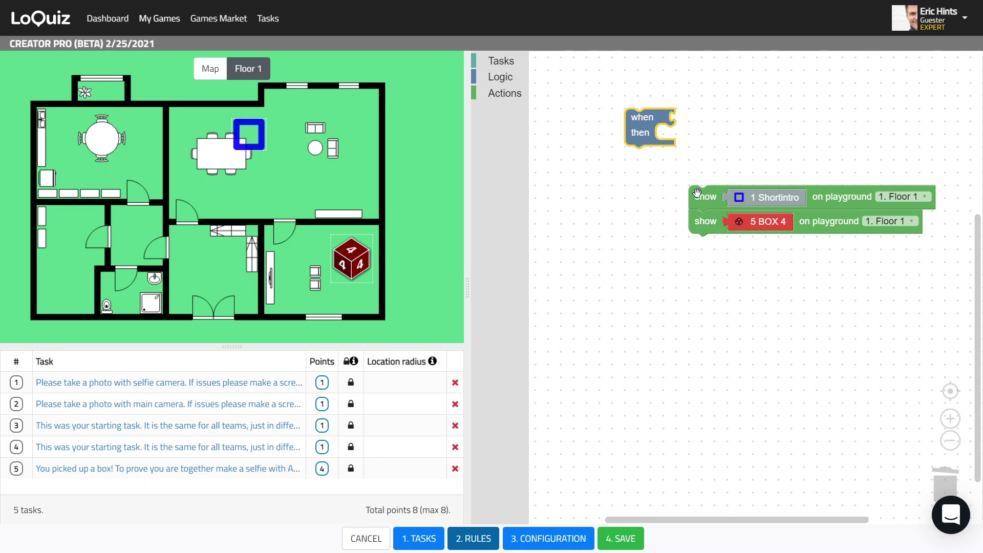
{"action": "left_click_drag", "start_coordinate": [691, 198], "coordinate": [635, 184]}
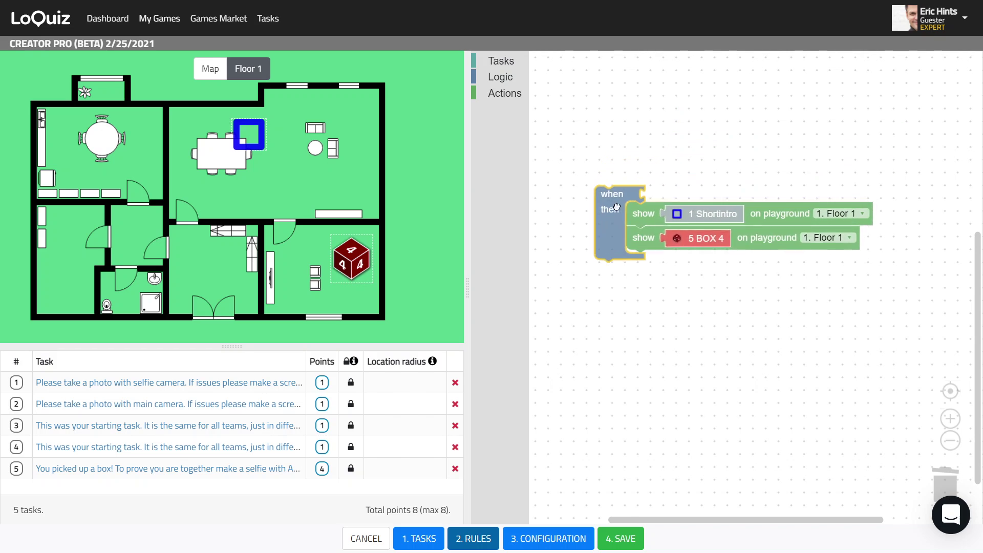
Plug a 'finished' condition holding task 2 into the 'when' slot.
{"action": "left_click", "coordinate": [500, 61]}
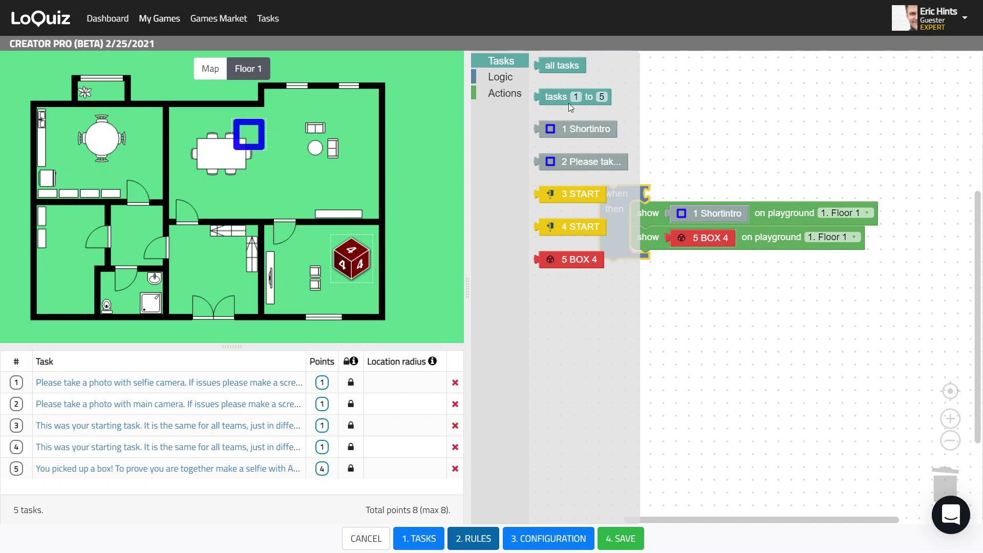
{"action": "left_click", "coordinate": [514, 94]}
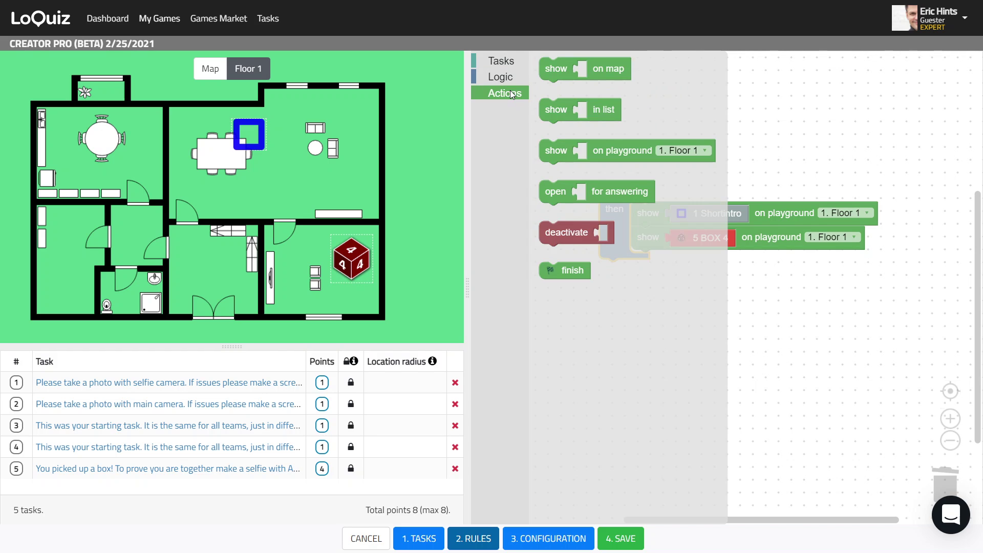
{"action": "left_click", "coordinate": [505, 78]}
{"action": "left_click", "coordinate": [556, 159]}
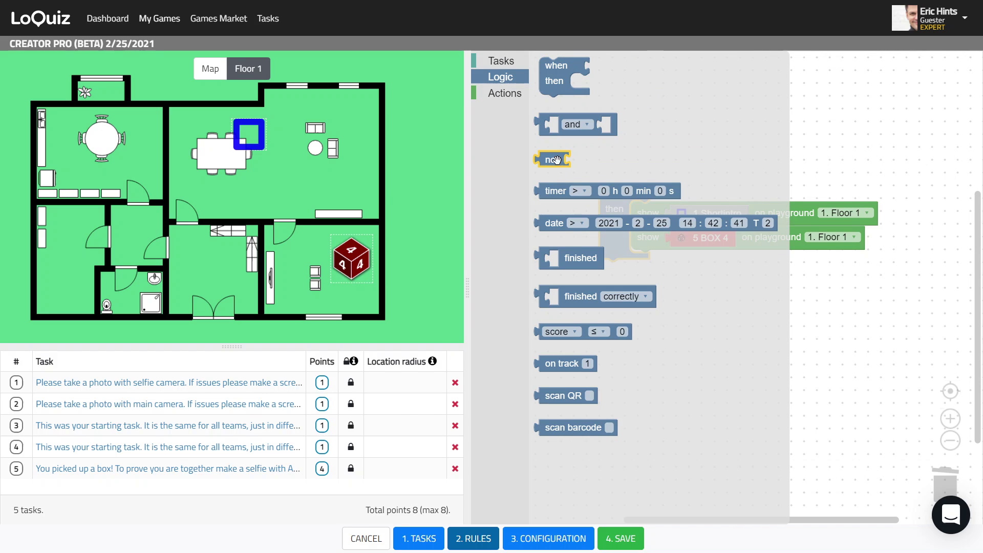
{"action": "left_click_drag", "start_coordinate": [576, 257], "coordinate": [843, 158]}
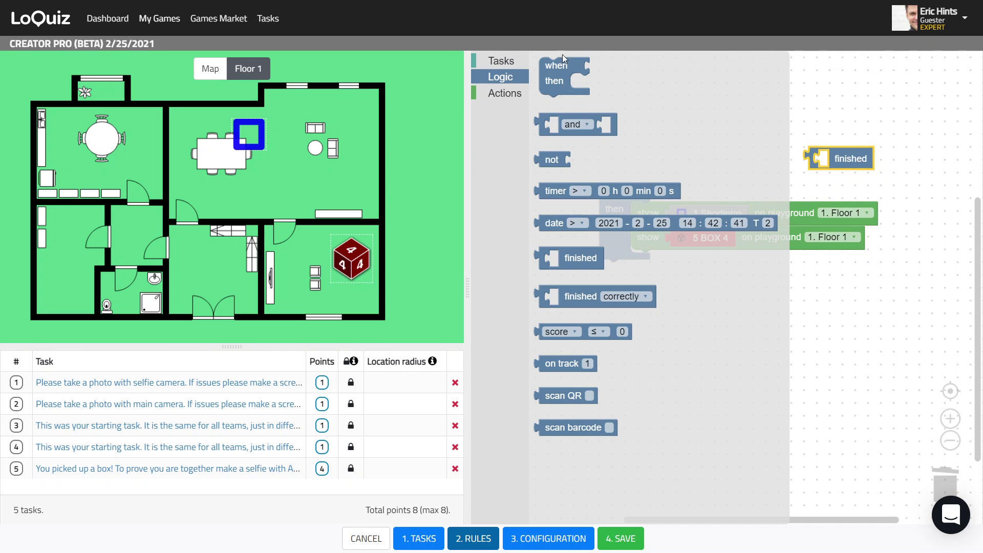
{"action": "left_click", "coordinate": [495, 64]}
{"action": "left_click_drag", "start_coordinate": [578, 162], "coordinate": [832, 159]}
{"action": "left_click_drag", "start_coordinate": [935, 159], "coordinate": [776, 197]}
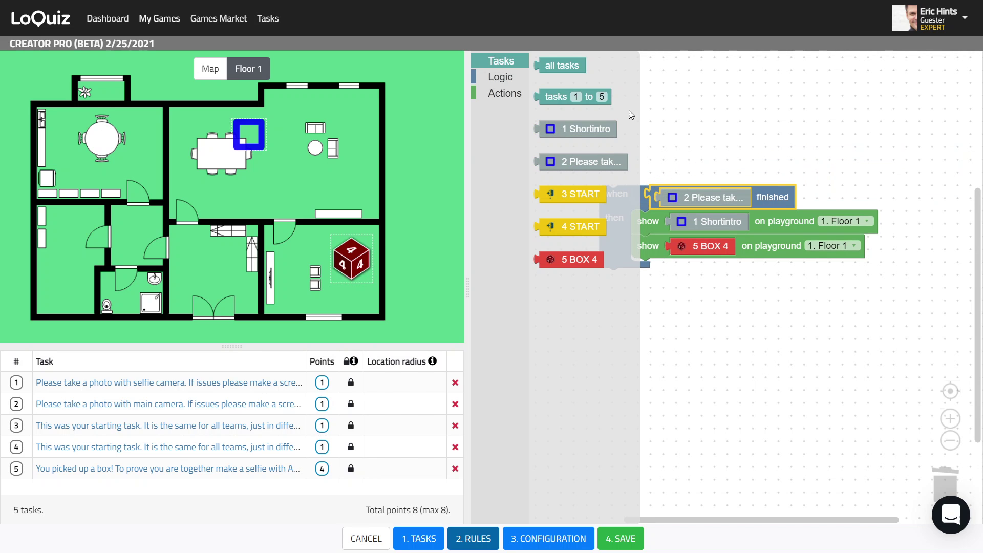
Attach an 'open task 2 for answering' action above the when/then block and move the stack top-left.
{"action": "left_click", "coordinate": [500, 78]}
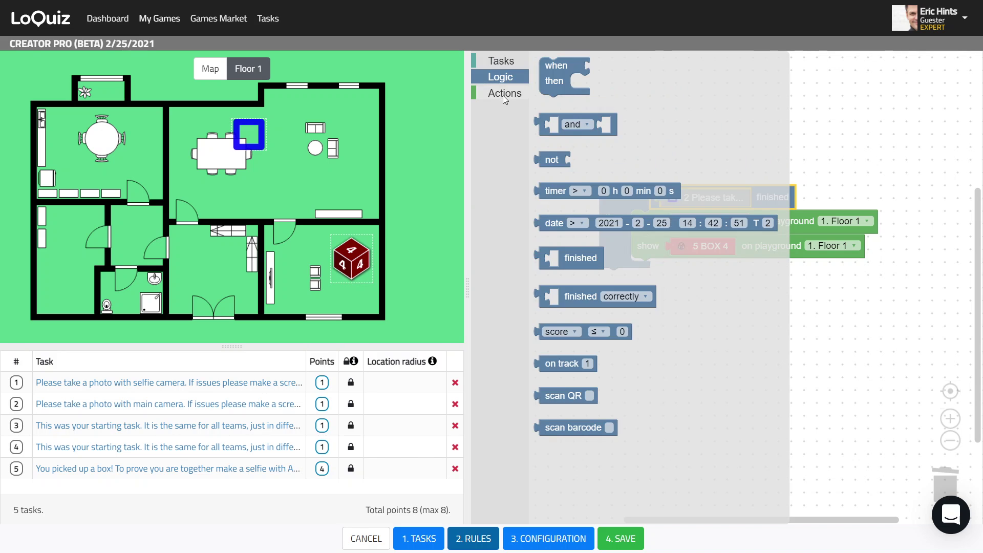
{"action": "left_click", "coordinate": [504, 95]}
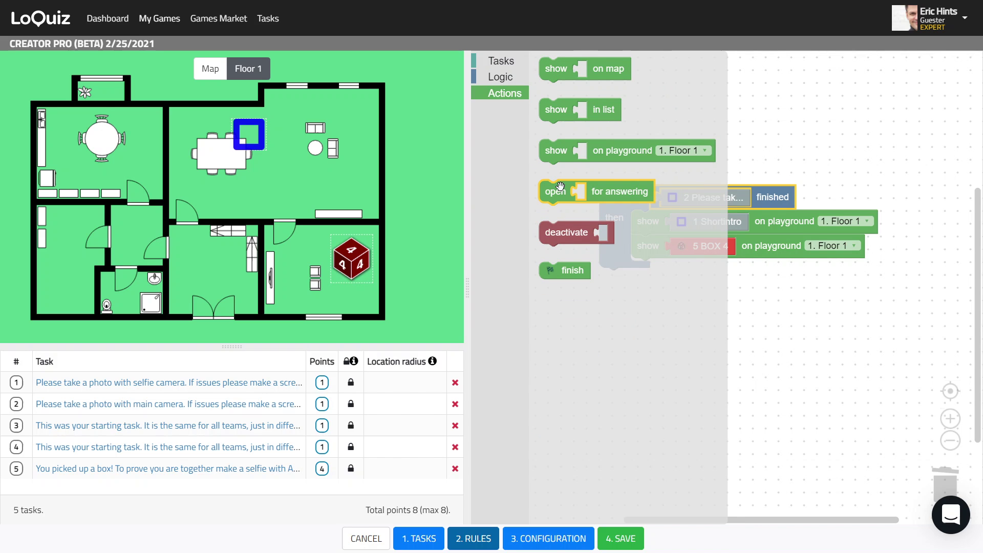
{"action": "left_click_drag", "start_coordinate": [560, 187], "coordinate": [813, 129]}
{"action": "left_click", "coordinate": [500, 62]}
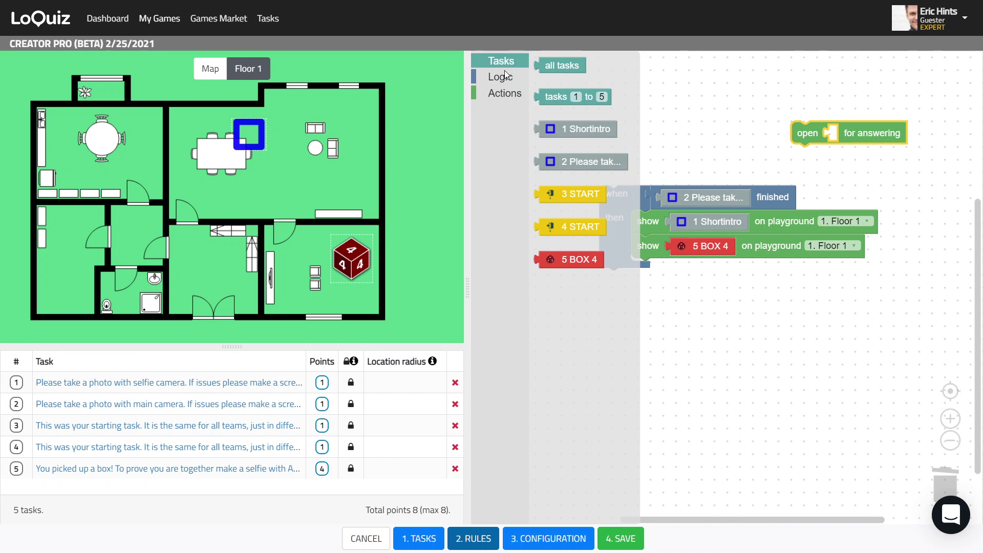
{"action": "left_click_drag", "start_coordinate": [568, 161], "coordinate": [840, 140]}
{"action": "left_click_drag", "start_coordinate": [799, 139], "coordinate": [619, 165]}
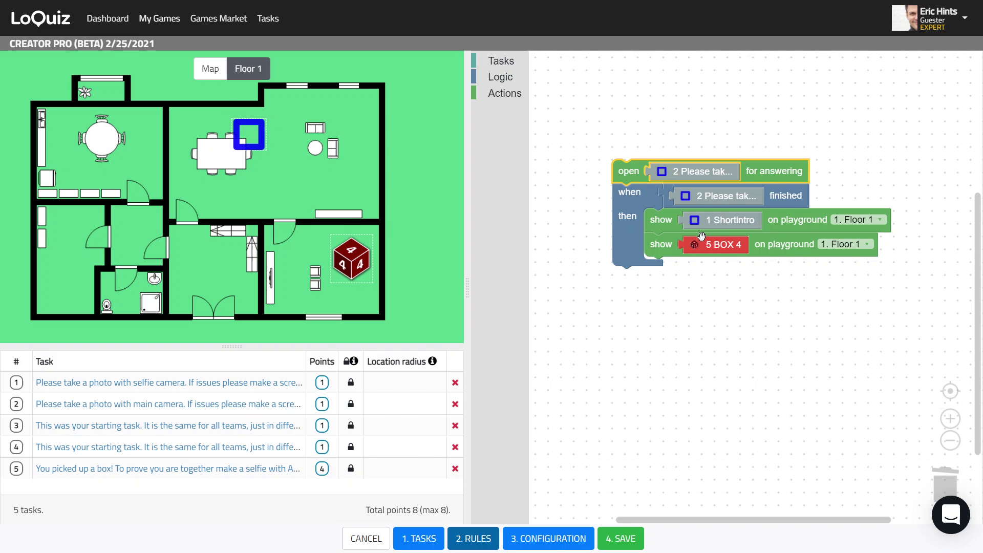
{"action": "left_click_drag", "start_coordinate": [634, 195], "coordinate": [580, 99]}
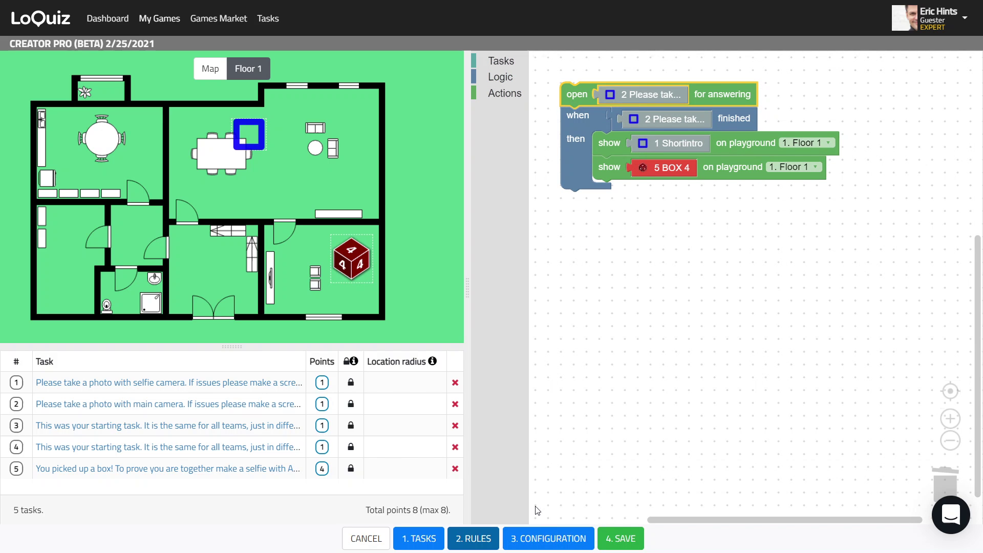
In Configuration, add a second playground named Sandbox.
{"action": "left_click", "coordinate": [544, 538]}
{"action": "left_click", "coordinate": [742, 410]}
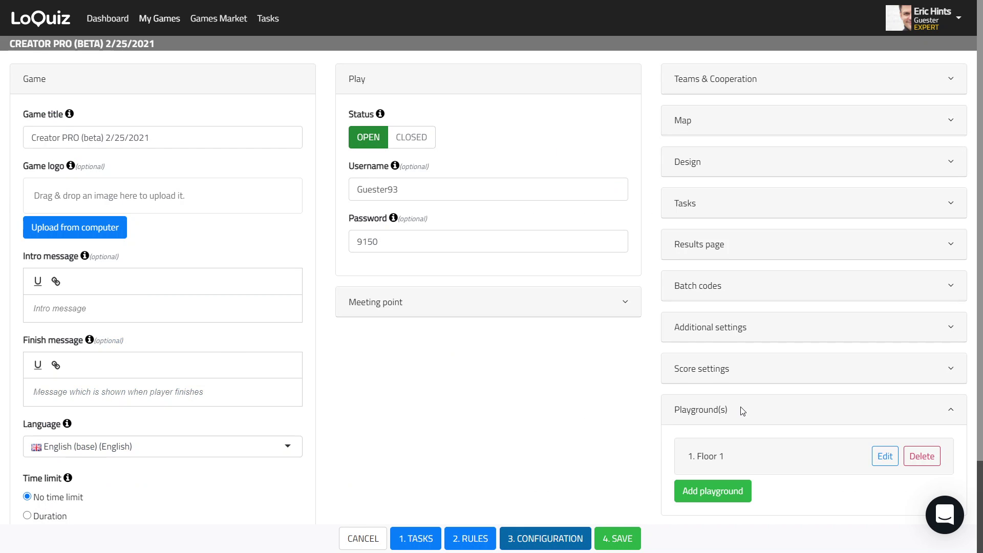
{"action": "scroll", "coordinate": [588, 423], "scroll_direction": "down", "scroll_amount": 2}
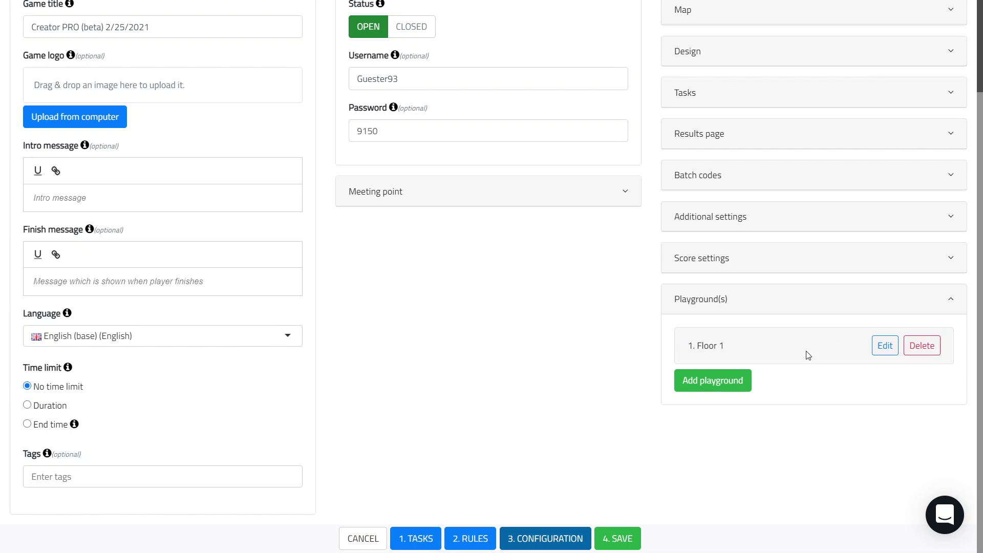
{"action": "left_click", "coordinate": [713, 381]}
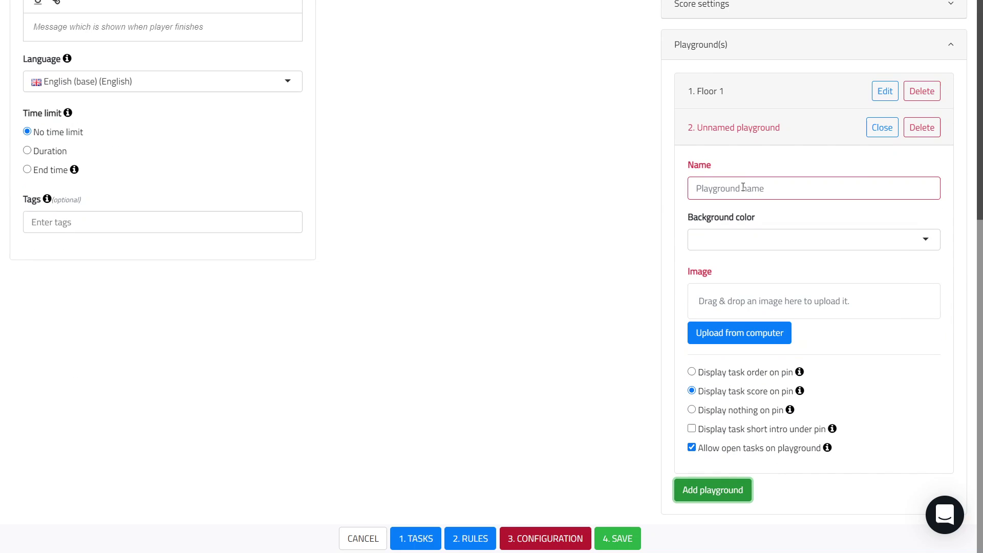
{"action": "left_click", "coordinate": [743, 188]}
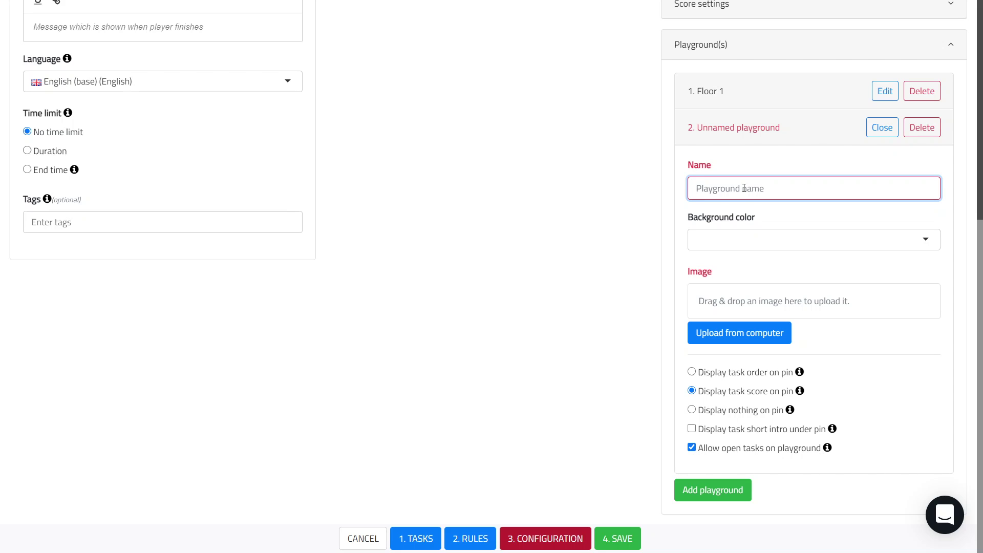
{"action": "type", "text": "Sandbox"}
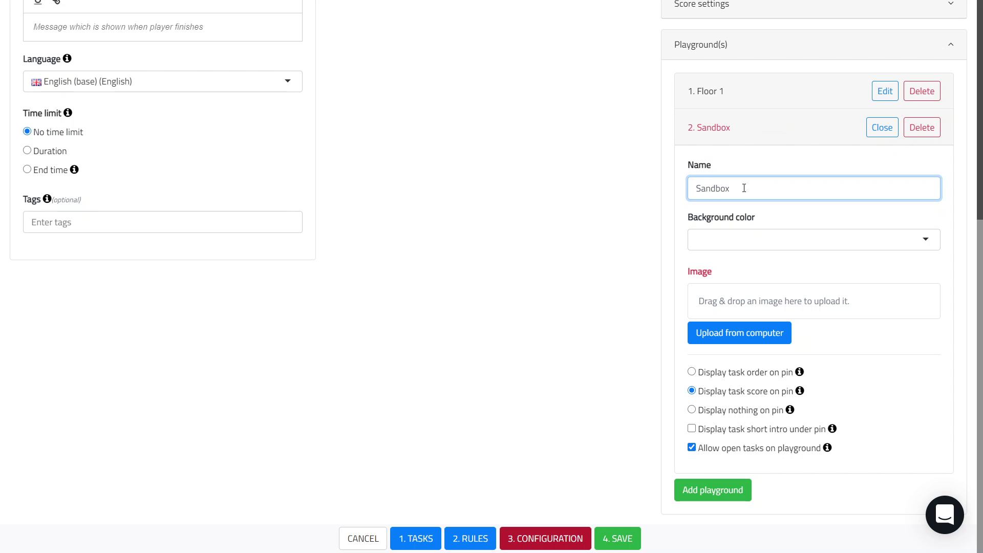
Give Sandbox the yellow Flower background colour after trying a custom red, then upload its image.
{"action": "left_click", "coordinate": [751, 240]}
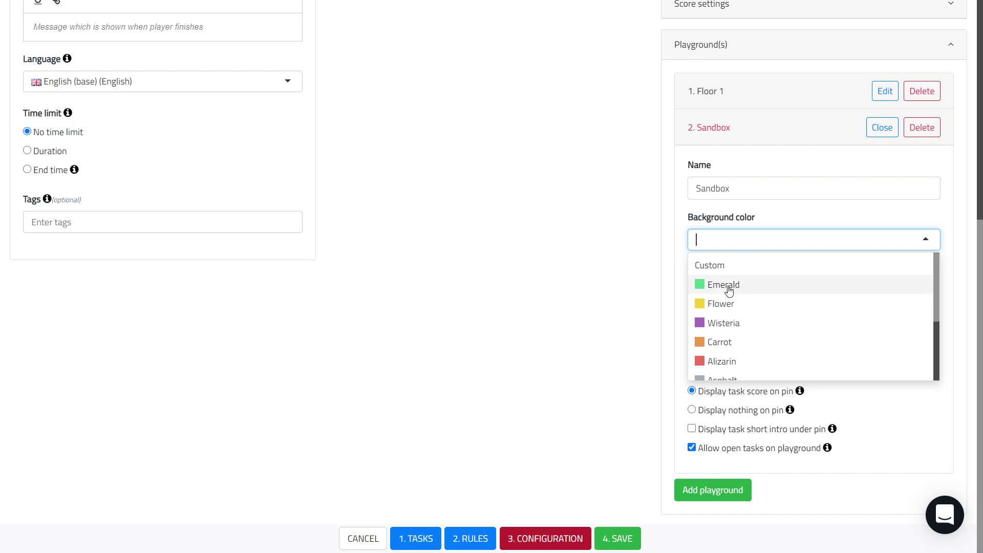
{"action": "left_click", "coordinate": [720, 304]}
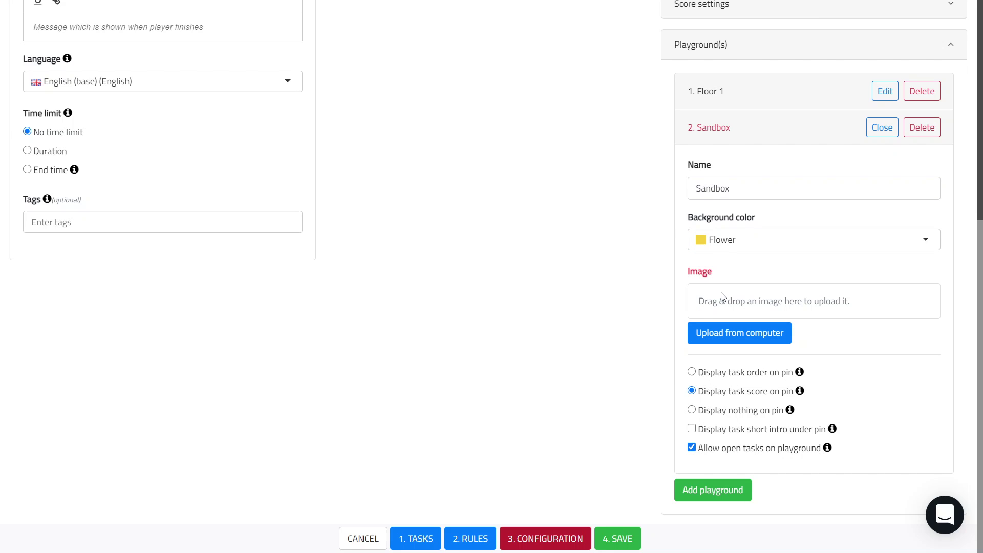
{"action": "left_click", "coordinate": [727, 249]}
{"action": "left_click", "coordinate": [711, 266]}
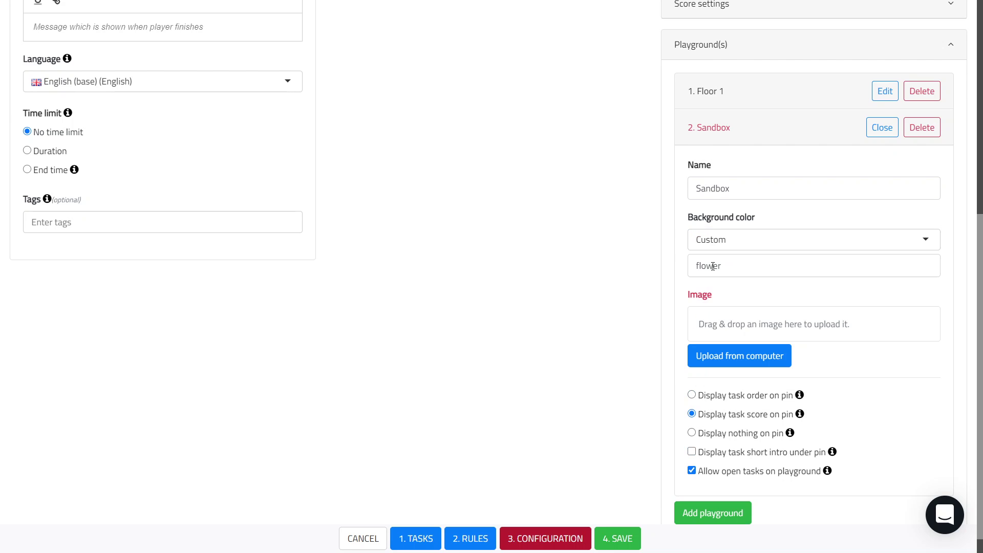
{"action": "left_click", "coordinate": [726, 266]}
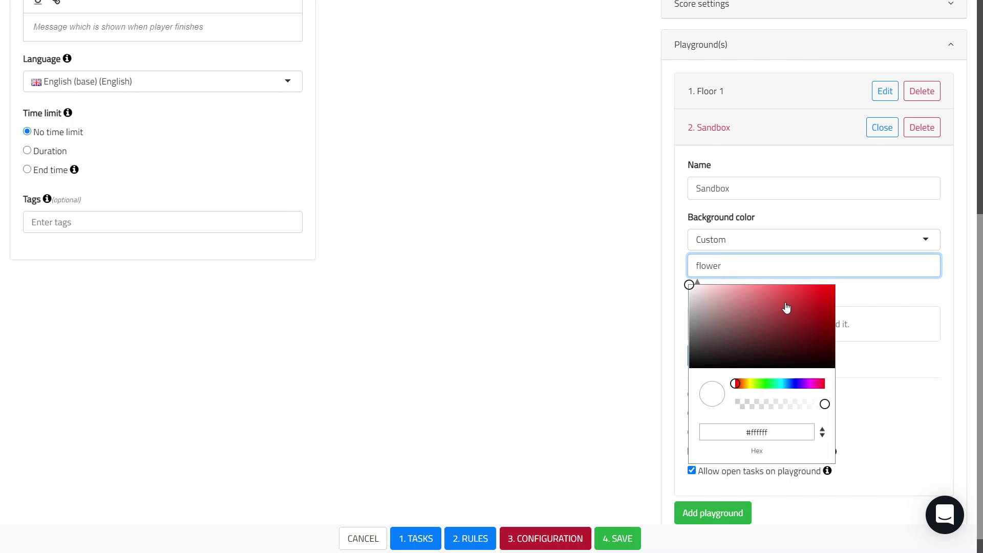
{"action": "left_click_drag", "start_coordinate": [809, 299], "coordinate": [812, 300]}
{"action": "left_click", "coordinate": [801, 315]}
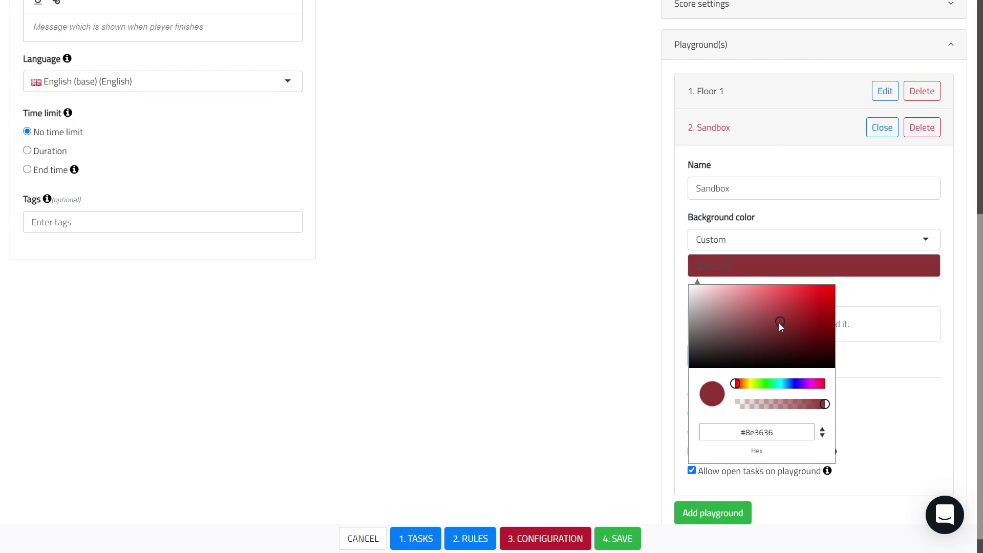
{"action": "left_click", "coordinate": [707, 250]}
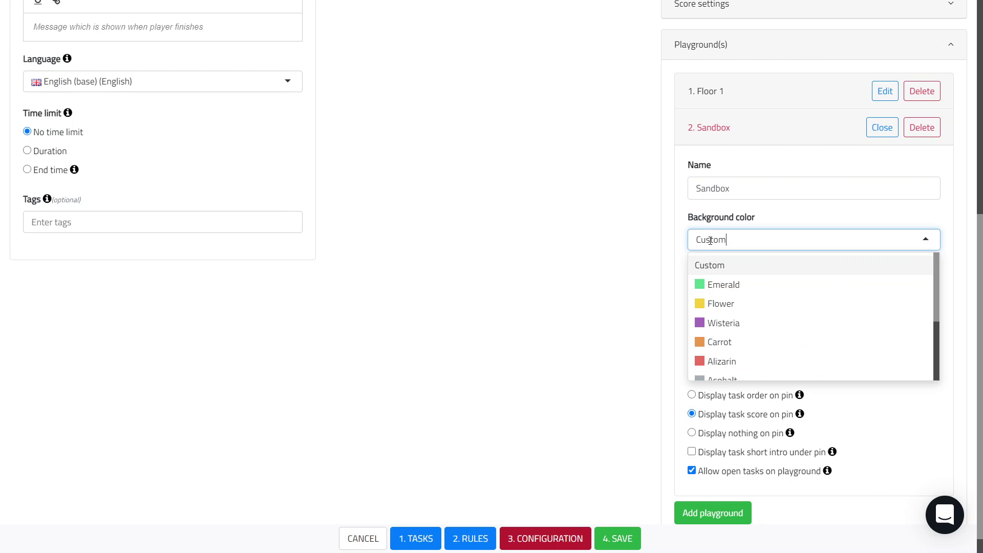
{"action": "left_click", "coordinate": [727, 302]}
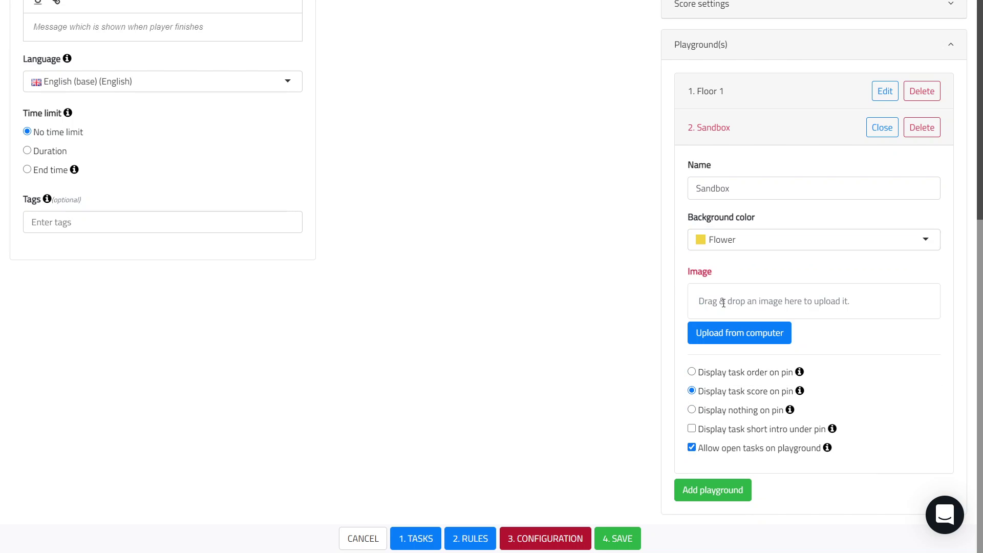
{"action": "left_click", "coordinate": [759, 333]}
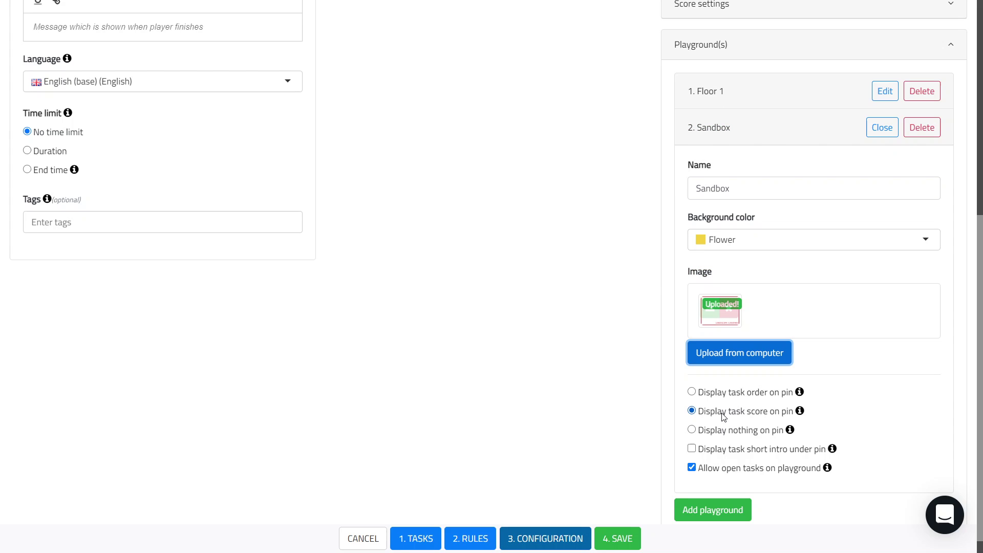
Make the Sandbox playground show task order and short intros on pins, with open tasks disallowed.
{"action": "left_click", "coordinate": [692, 392]}
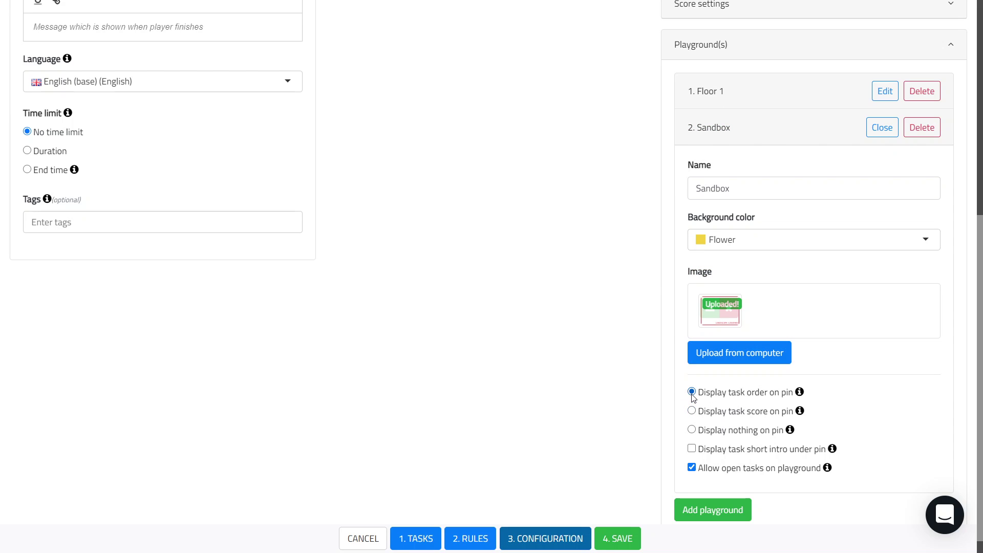
{"action": "left_click", "coordinate": [692, 468]}
{"action": "left_click", "coordinate": [691, 450]}
In Rules, view the Sandbox map and add a show-on-playground action block.
{"action": "left_click", "coordinate": [471, 538]}
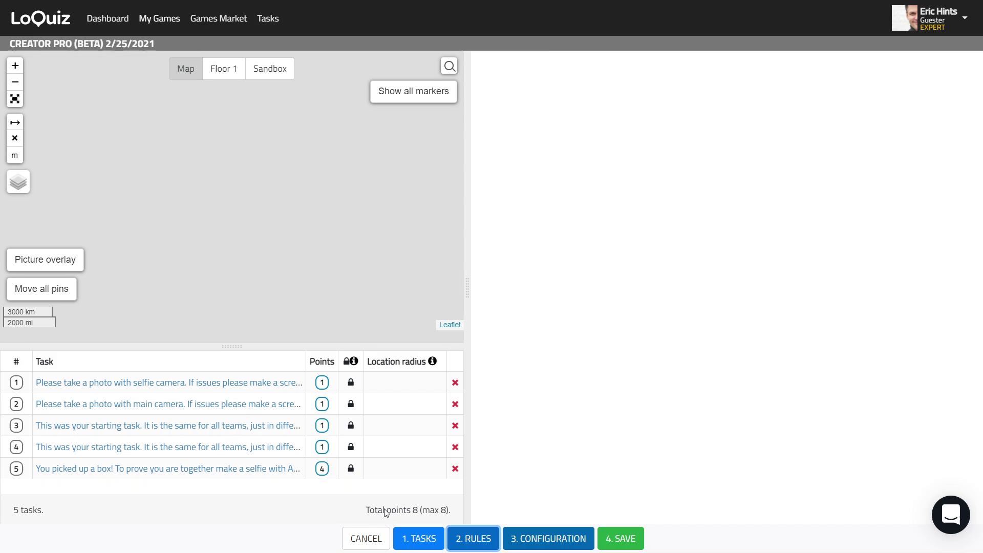
{"action": "left_click", "coordinate": [265, 73]}
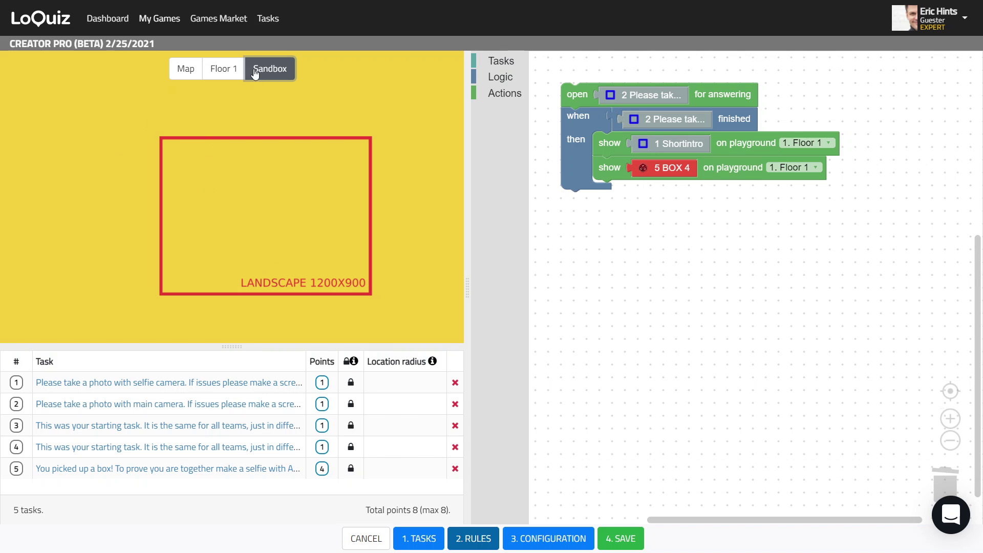
{"action": "left_click", "coordinate": [505, 79]}
{"action": "left_click", "coordinate": [506, 79]}
{"action": "left_click", "coordinate": [504, 93]}
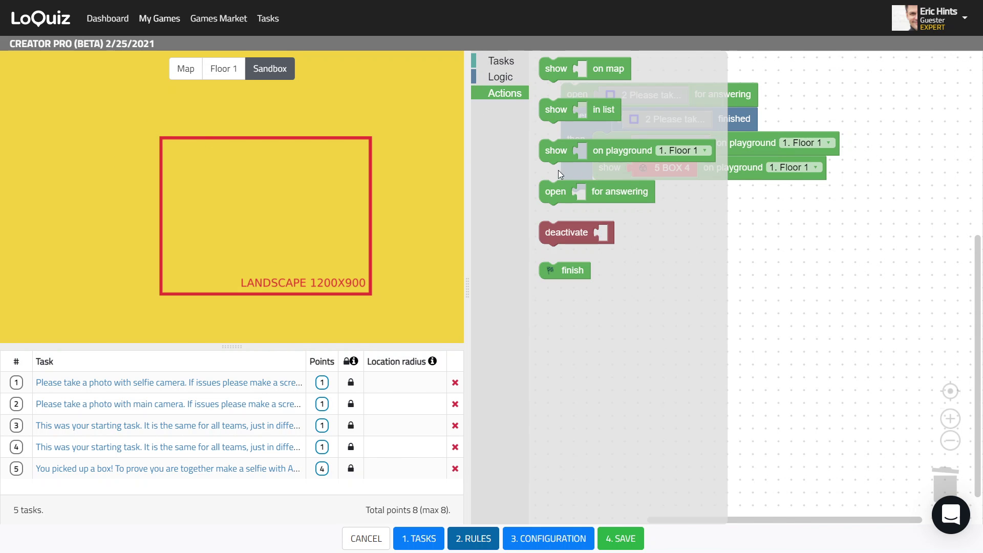
{"action": "left_click_drag", "start_coordinate": [557, 154], "coordinate": [944, 478]}
{"action": "left_click", "coordinate": [496, 93]}
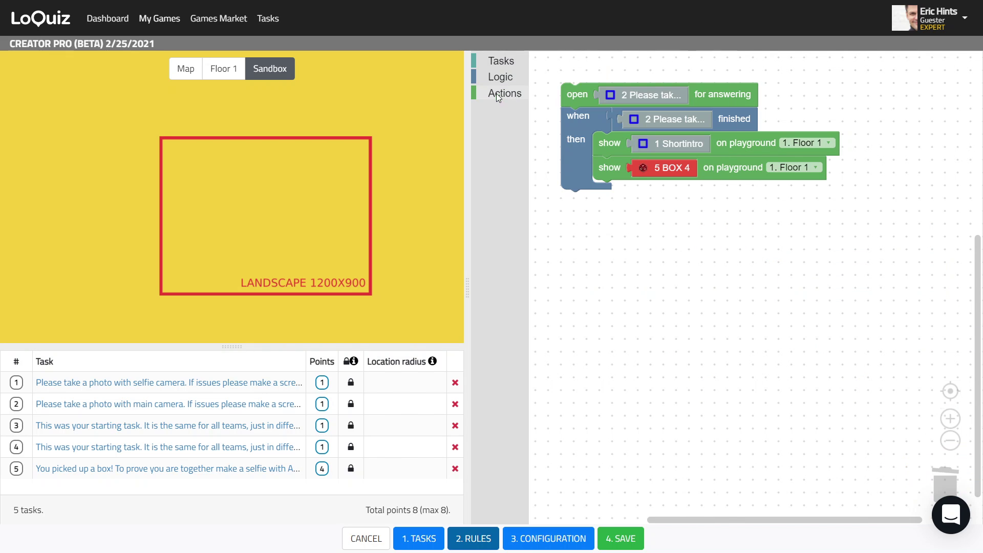
Set BOX 4's playground to 2. Sandbox and place its dice marker inside the red frame.
{"action": "left_click", "coordinate": [818, 167]}
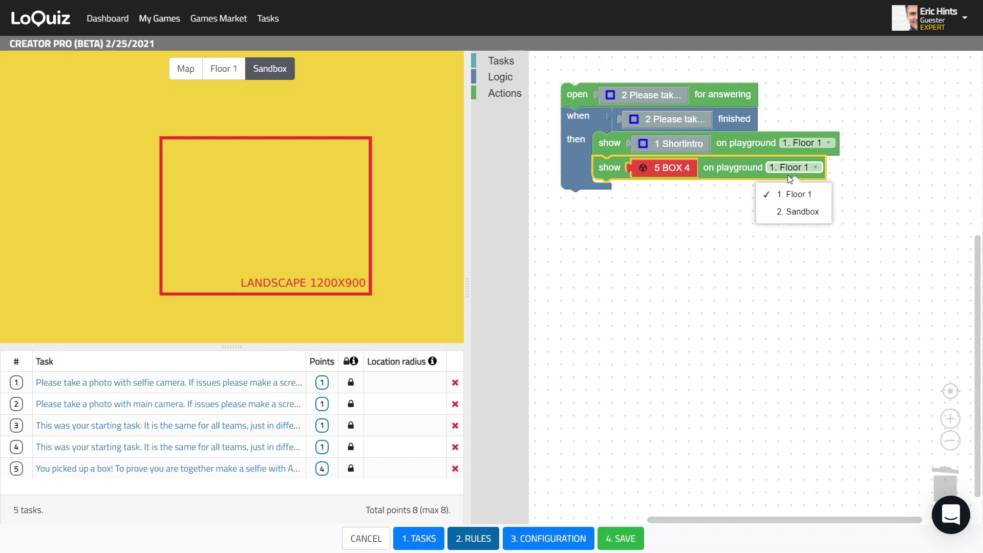
{"action": "left_click", "coordinate": [798, 212]}
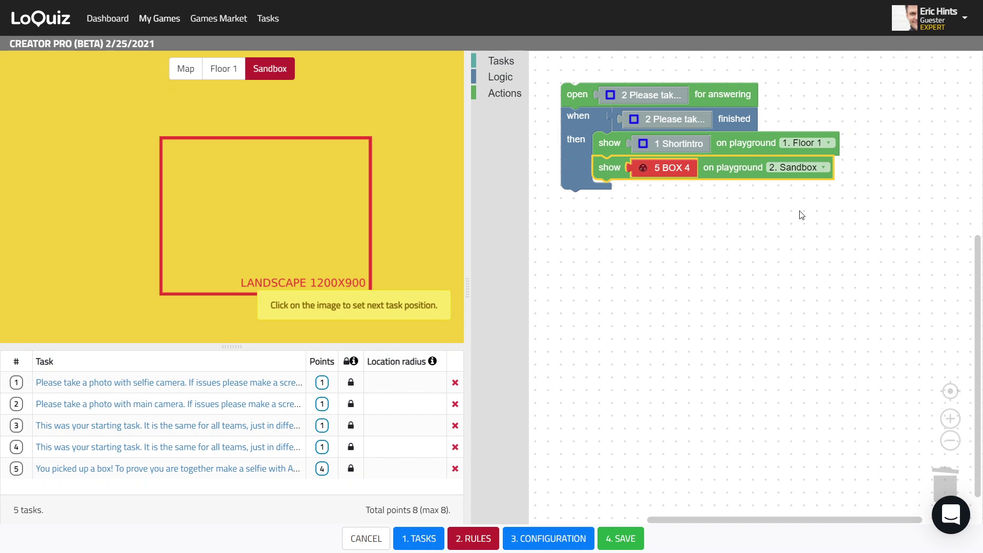
{"action": "left_click", "coordinate": [262, 197]}
{"action": "left_click_drag", "start_coordinate": [263, 198], "coordinate": [266, 245]}
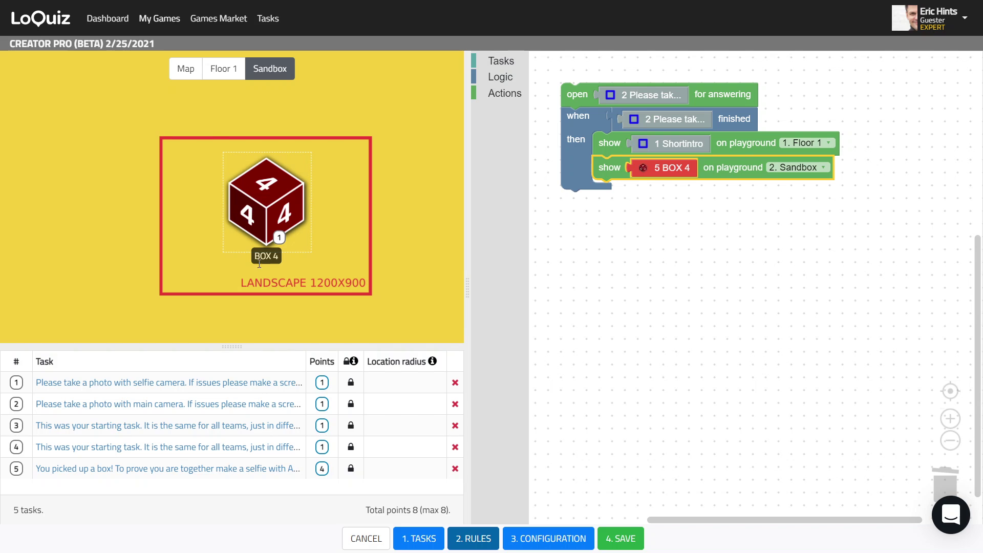
{"action": "left_click", "coordinate": [227, 73]}
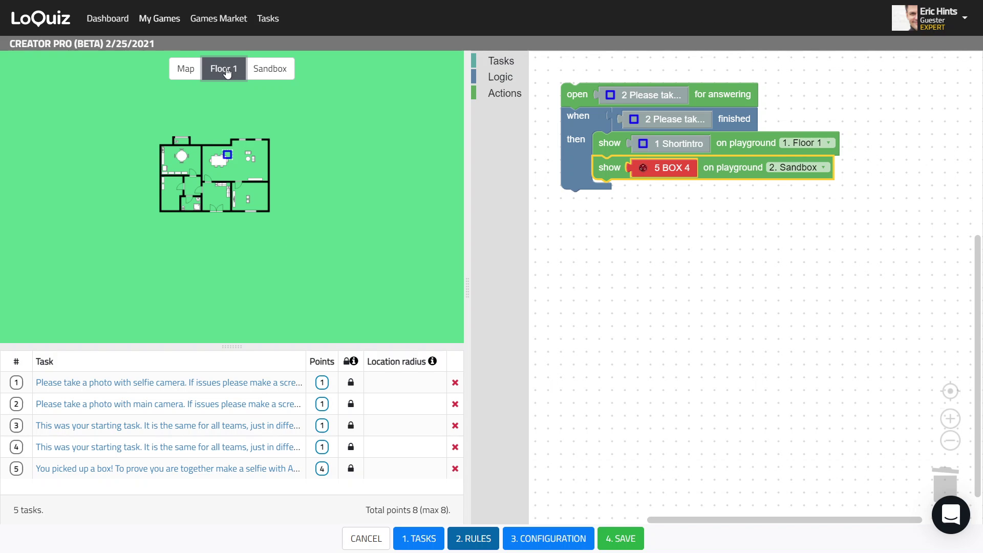
{"action": "scroll", "coordinate": [217, 153], "scroll_direction": "up", "scroll_amount": 1}
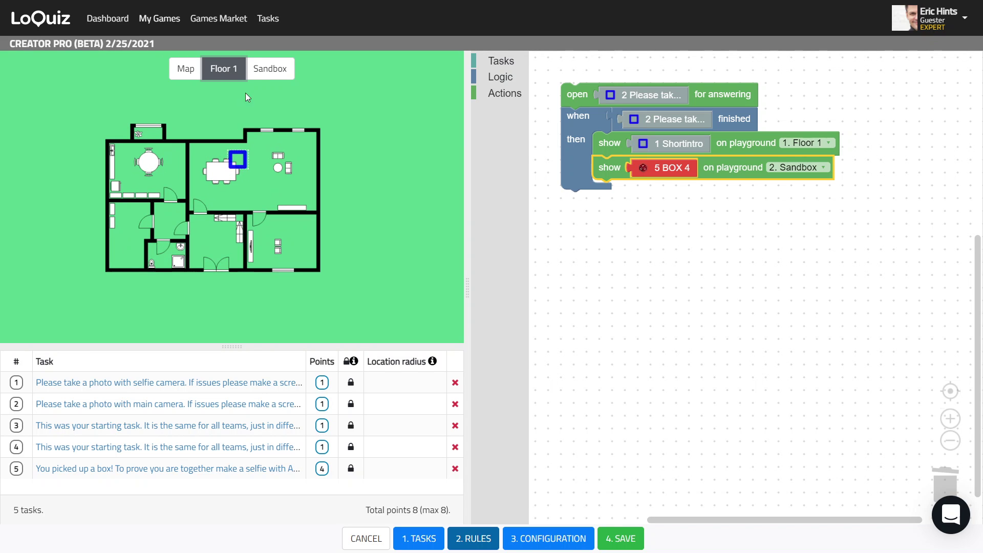
{"action": "left_click", "coordinate": [270, 68]}
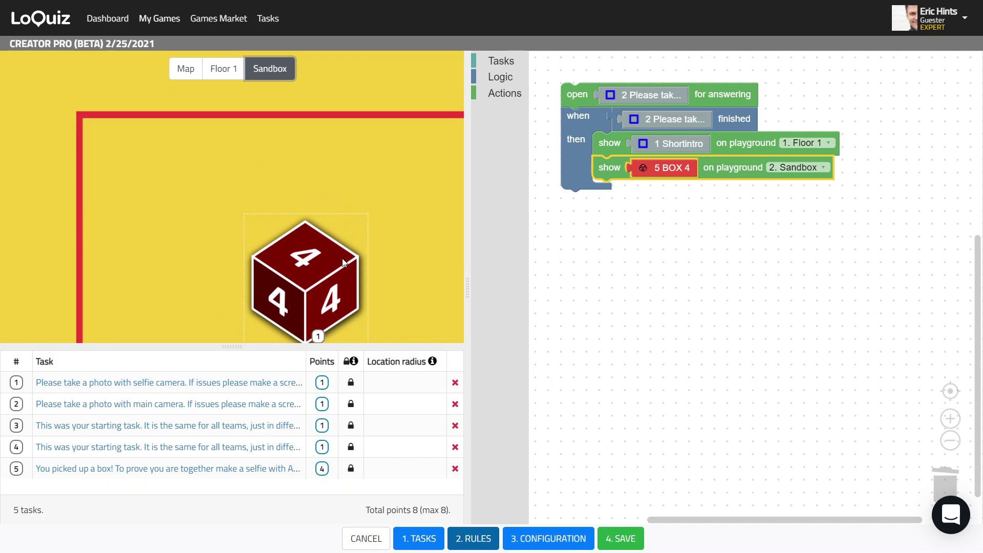
{"action": "scroll", "coordinate": [75, 201], "scroll_direction": "down", "scroll_amount": 1}
{"action": "scroll", "coordinate": [353, 245], "scroll_direction": "up", "scroll_amount": 1}
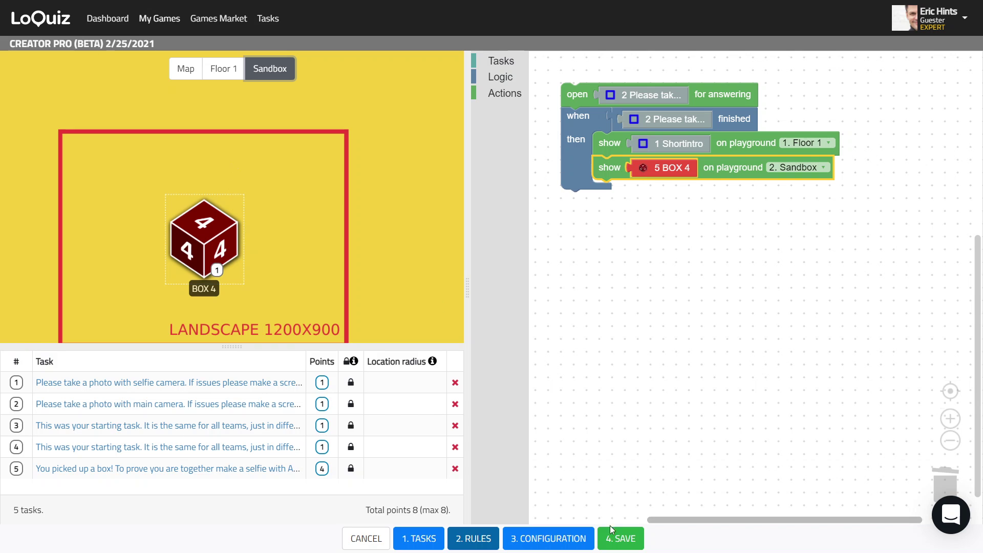
Visit Configuration briefly, then return to Rules and fit the Floor 1 plan in view.
{"action": "left_click", "coordinate": [559, 542]}
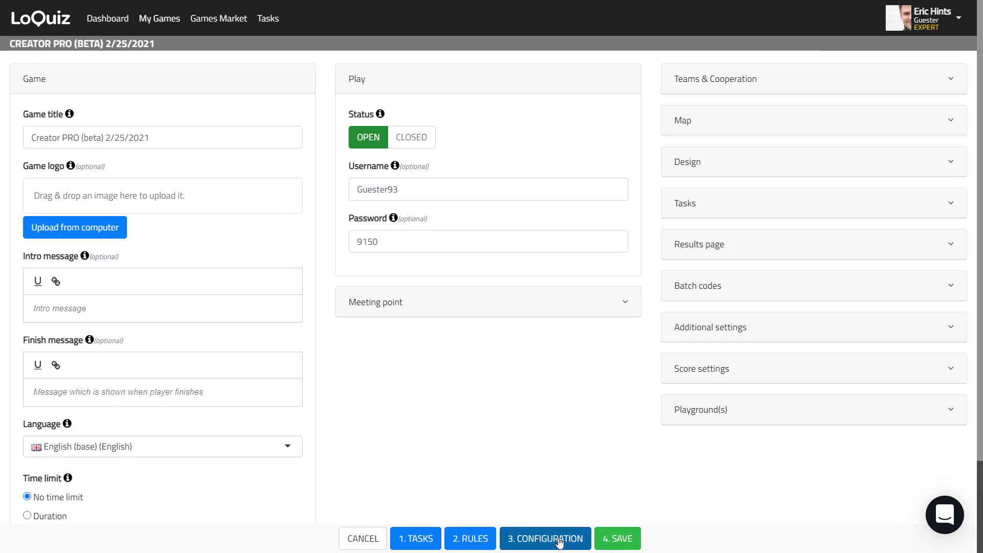
{"action": "left_click", "coordinate": [471, 539]}
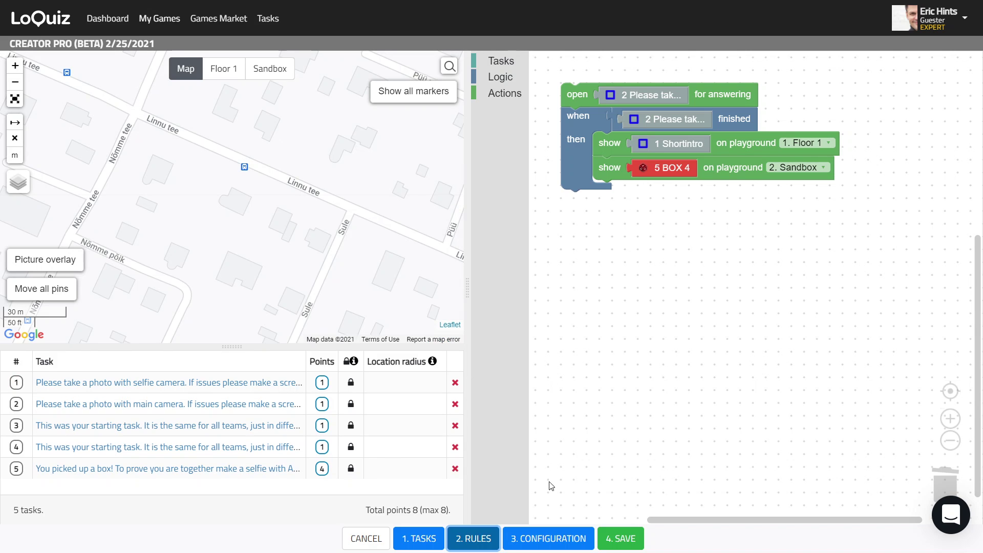
{"action": "left_click", "coordinate": [236, 77]}
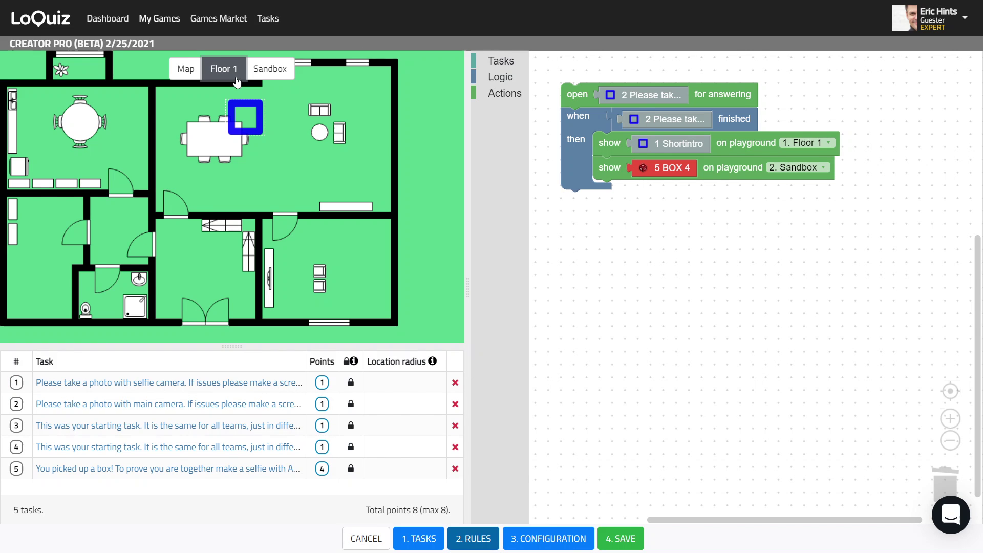
{"action": "scroll", "coordinate": [343, 160], "scroll_direction": "down", "scroll_amount": 3}
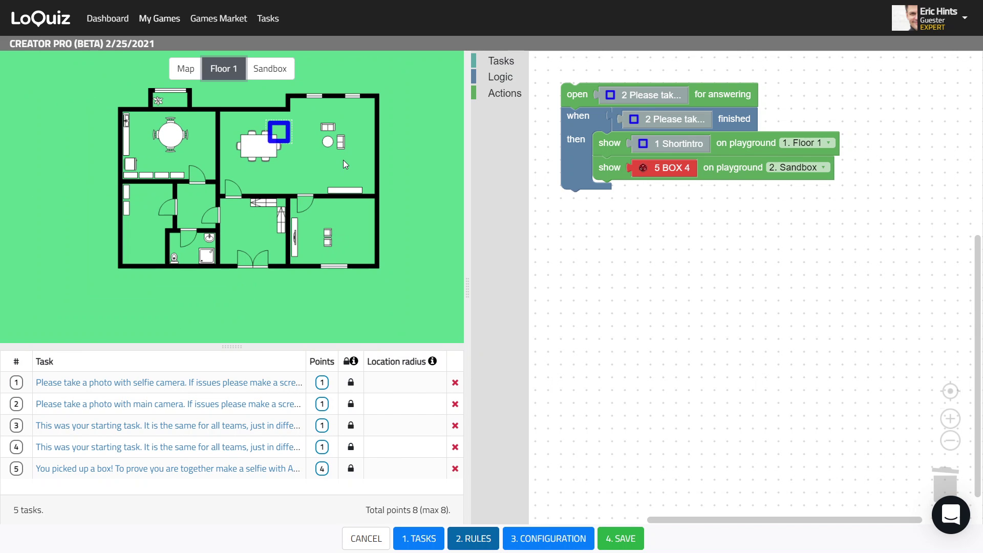